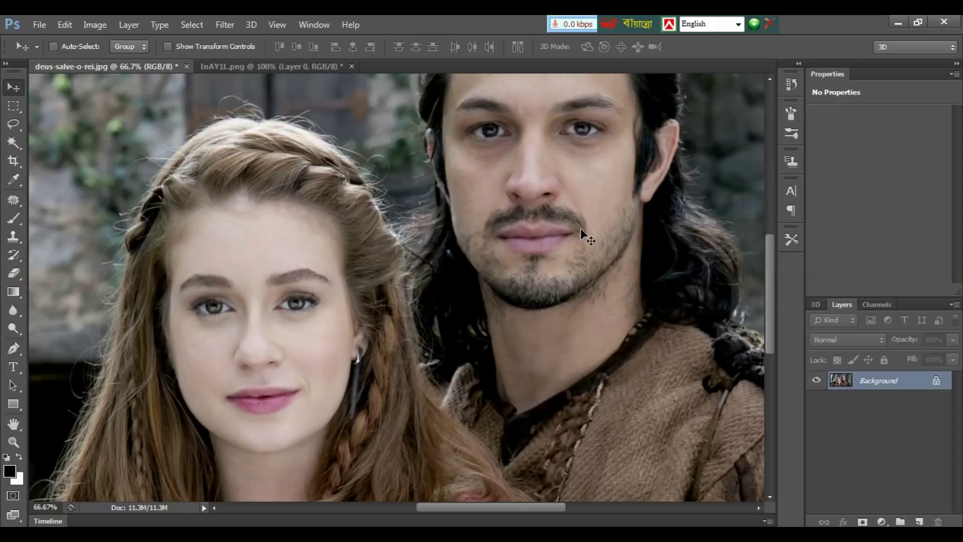
Zoom the couple photo out from 66.7% to 50%.
{"action": "key", "text": "ctrl+minus"}
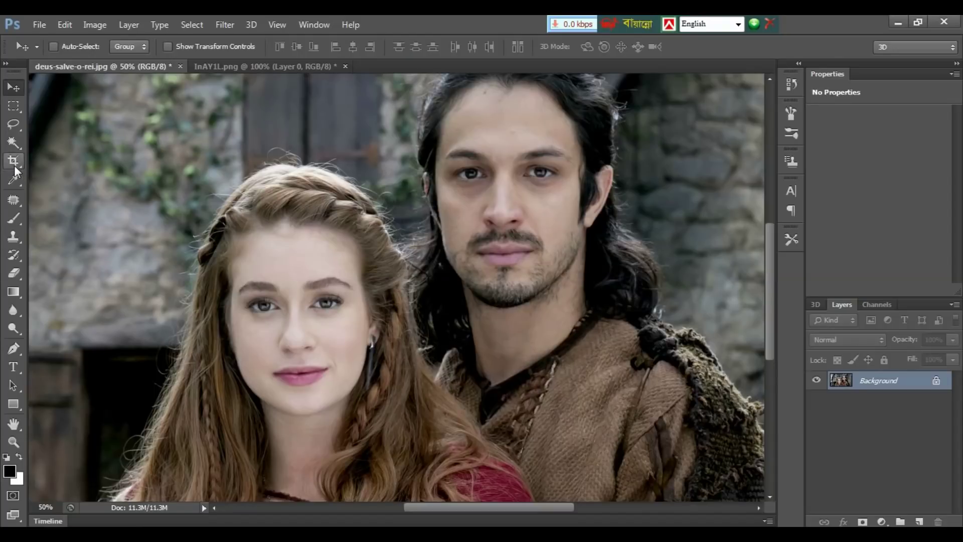
Select the Crop tool and show its Ratio preset list.
{"action": "left_click", "coordinate": [15, 165]}
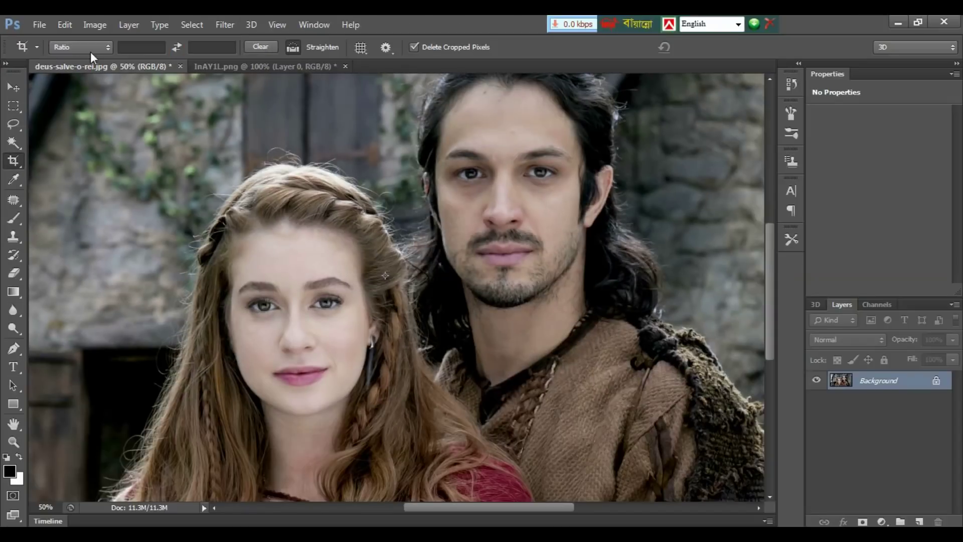
{"action": "left_click", "coordinate": [94, 48]}
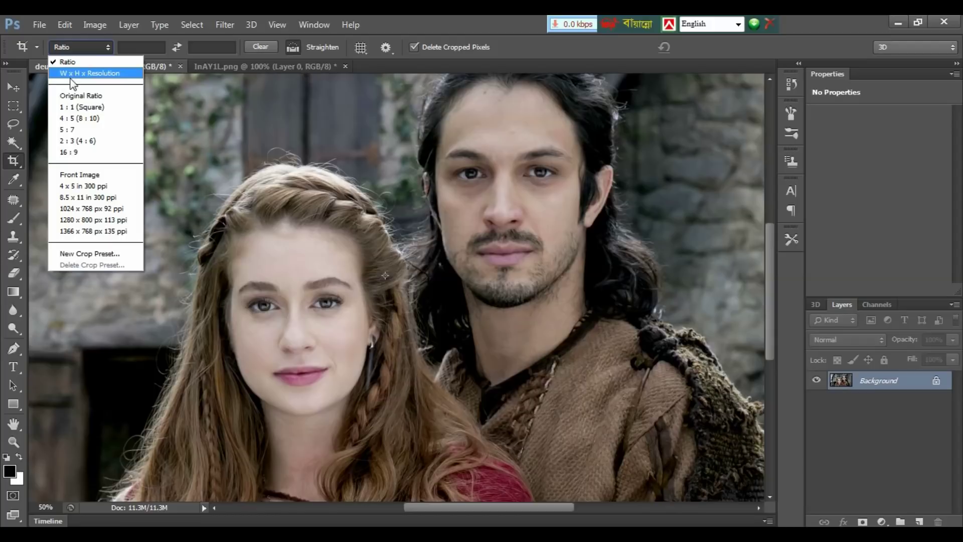
Set the Crop tool's preset mode to W x H x Resolution.
{"action": "left_click", "coordinate": [102, 75]}
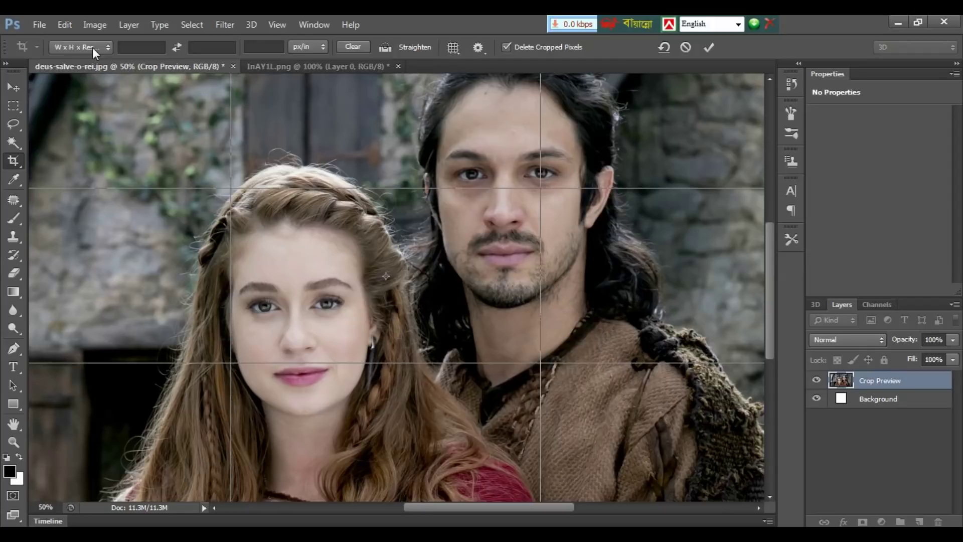
{"action": "left_click", "coordinate": [92, 47]}
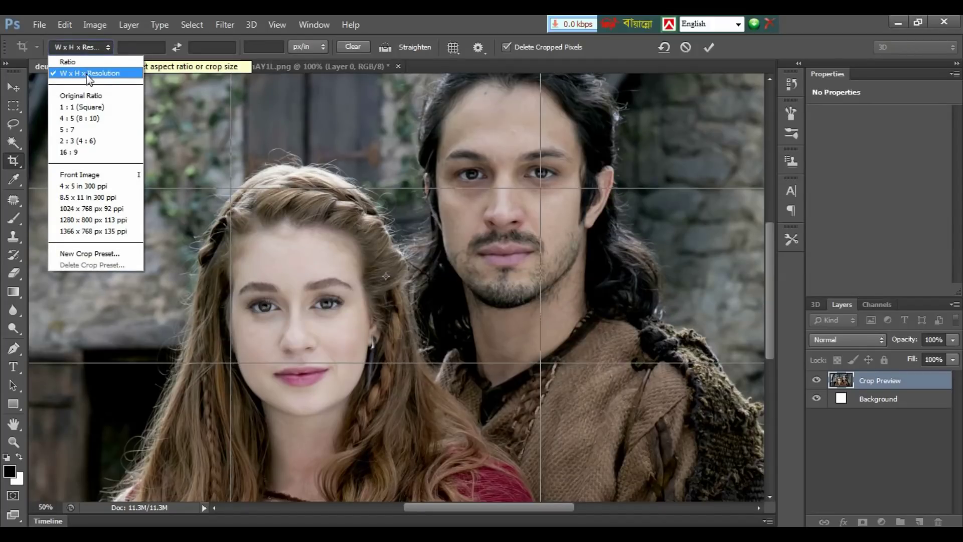
{"action": "left_click", "coordinate": [88, 75]}
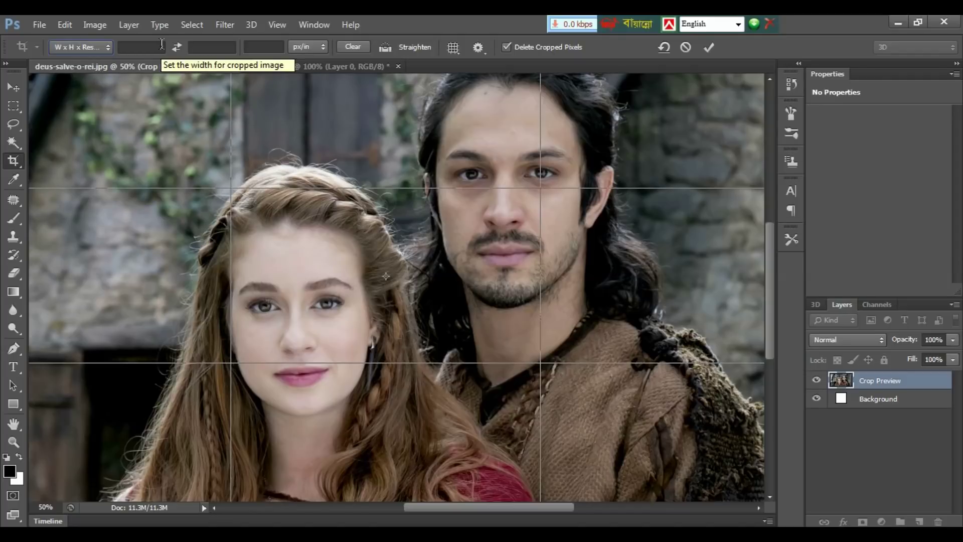
Set the crop to 40 mm wide, 50 mm high at 300 px/in resolution.
{"action": "left_click", "coordinate": [136, 48]}
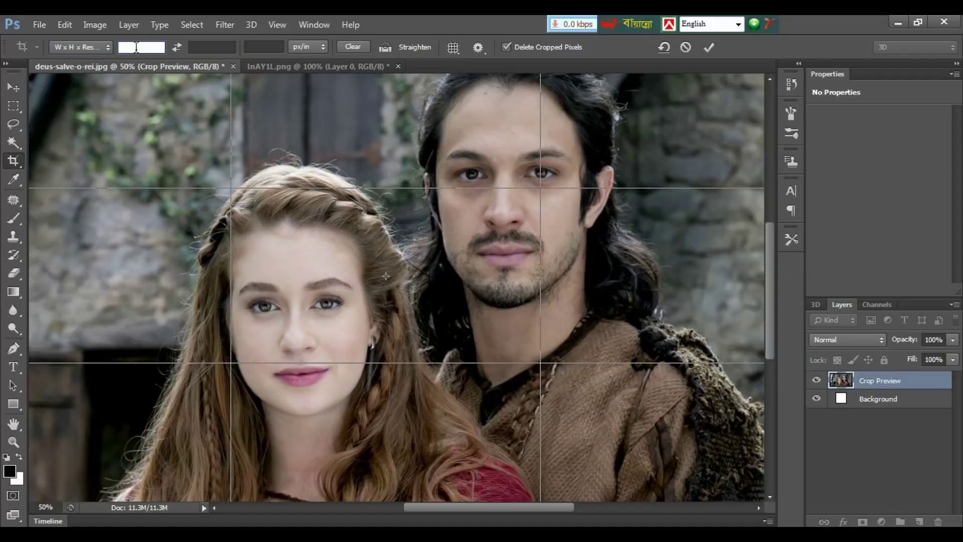
{"action": "type", "text": "40mm"}
{"action": "left_click", "coordinate": [211, 48]}
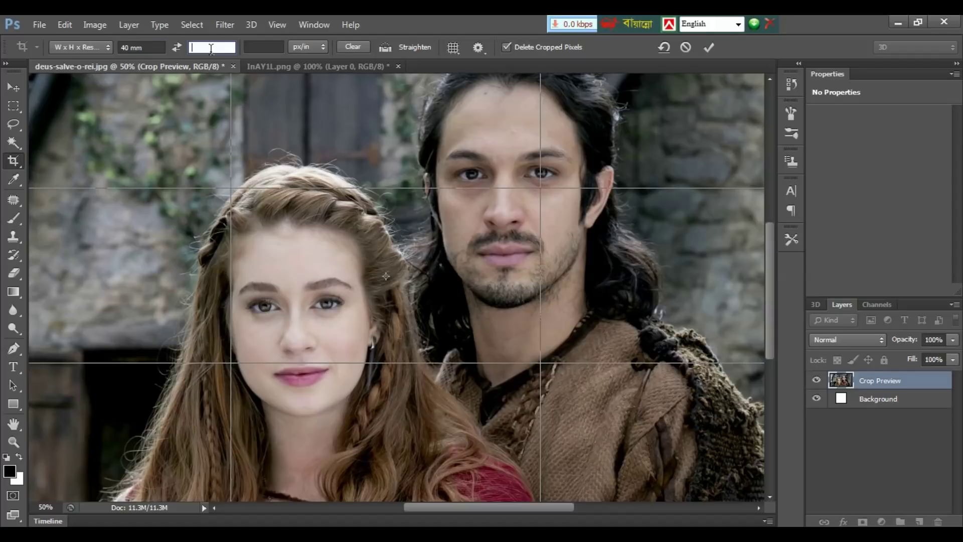
{"action": "type", "text": "500"}
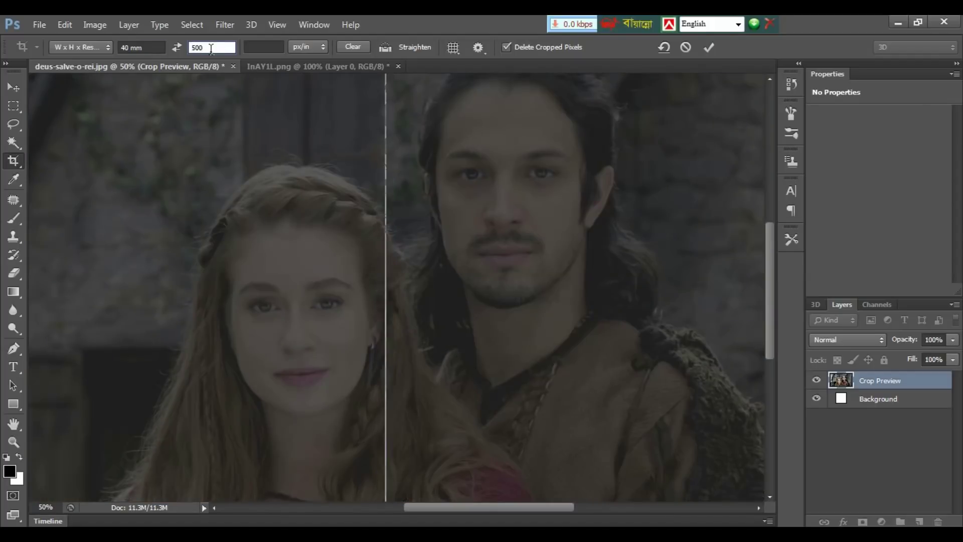
{"action": "key", "text": "BackSpace"}
{"action": "type", "text": "mm"}
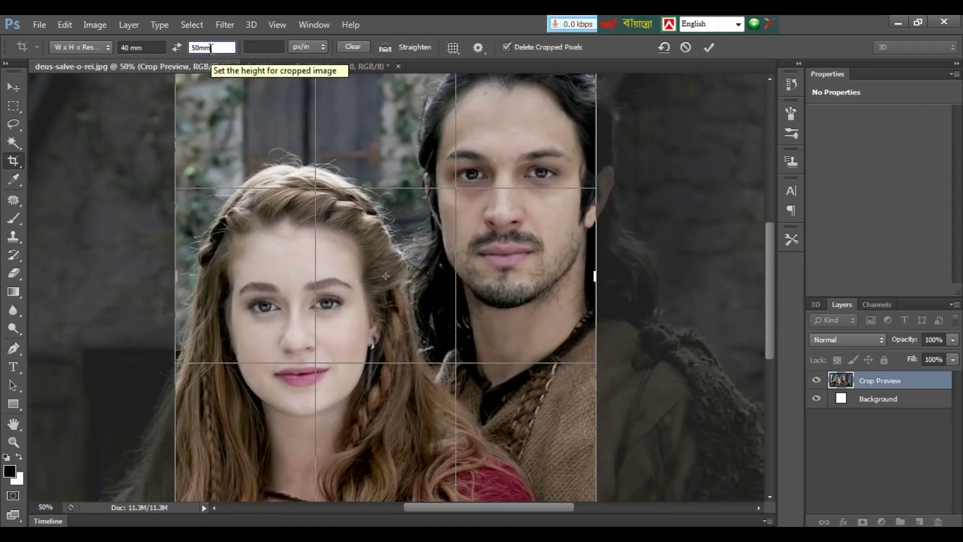
{"action": "left_click", "coordinate": [271, 47]}
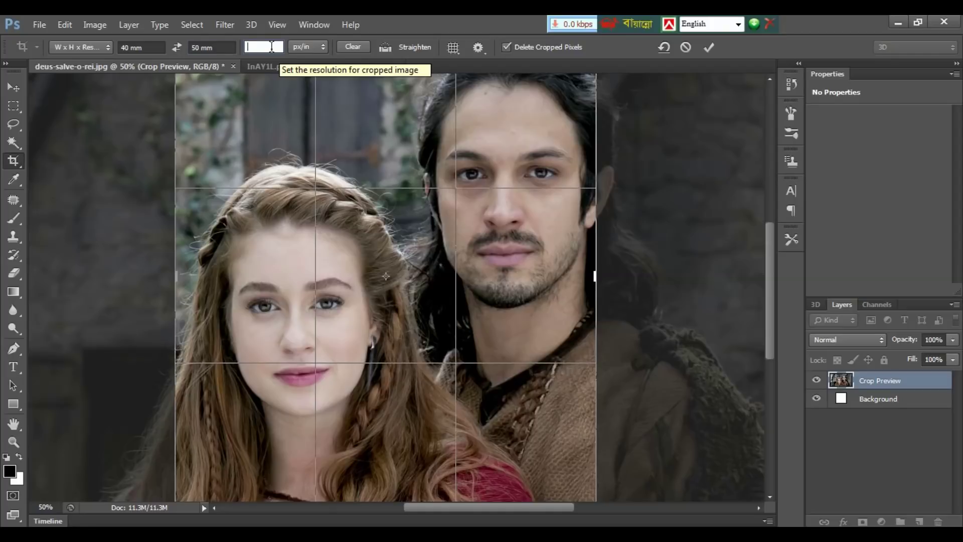
{"action": "type", "text": "300"}
{"action": "key", "text": "ctrl"}
{"action": "key", "text": "ctrl+minus"}
{"action": "key", "text": "ctrl+minus"}
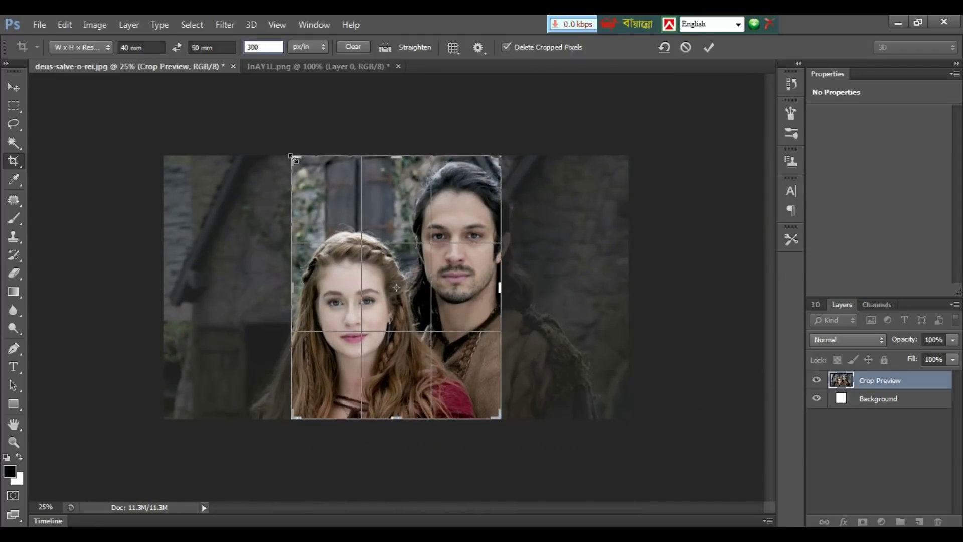
Tighten the crop box around the woman's face, then leave the Crop tool for the Move tool.
{"action": "left_click_drag", "start_coordinate": [296, 166], "coordinate": [317, 191]}
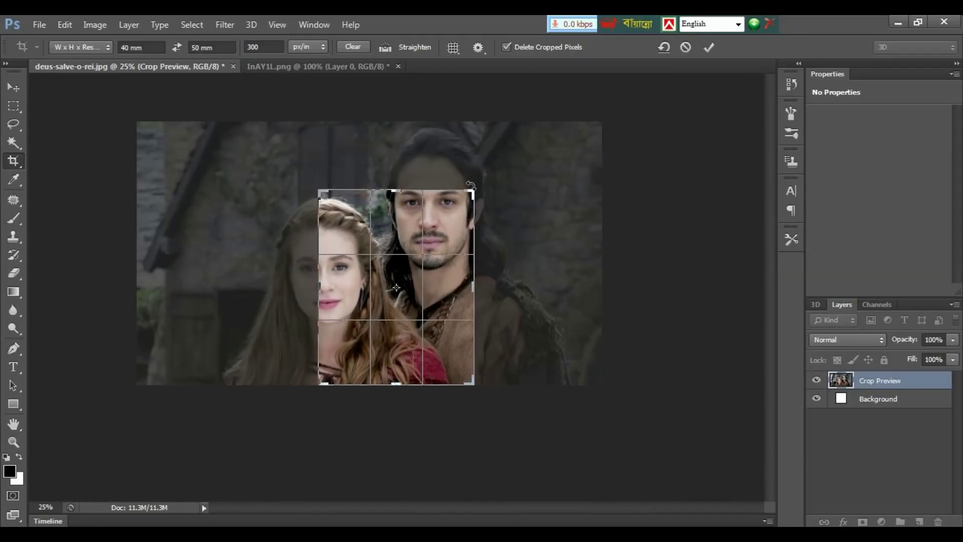
{"action": "left_click_drag", "start_coordinate": [473, 190], "coordinate": [459, 211]}
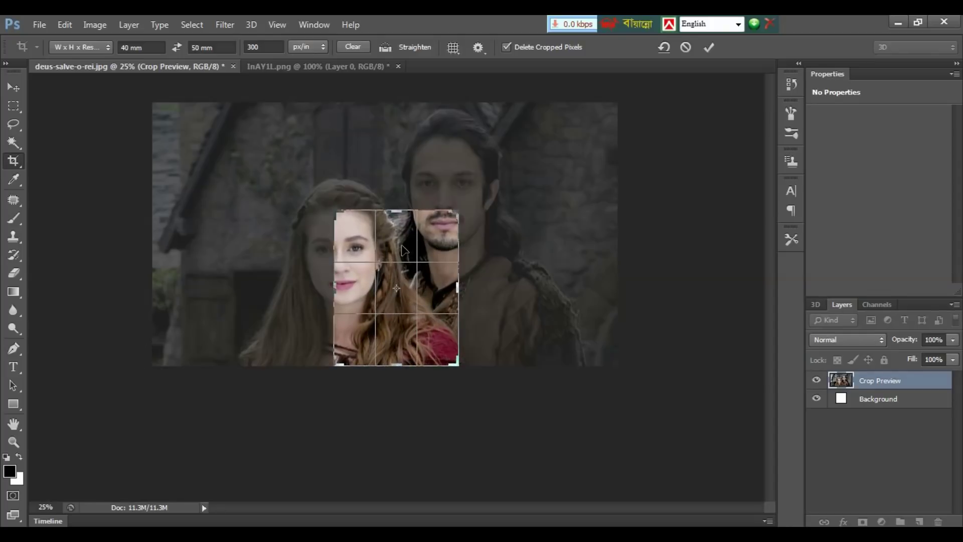
{"action": "left_click_drag", "start_coordinate": [402, 241], "coordinate": [454, 287]}
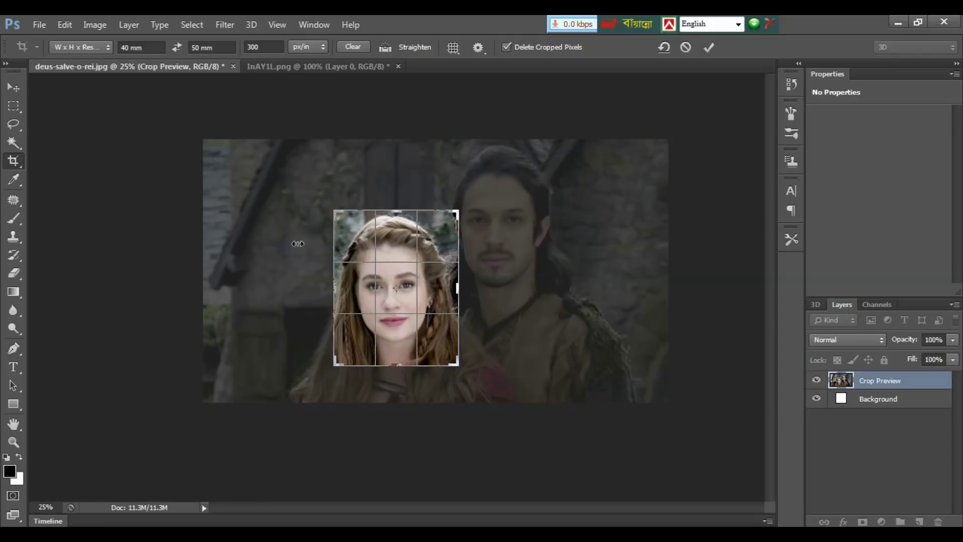
{"action": "left_click", "coordinate": [15, 90]}
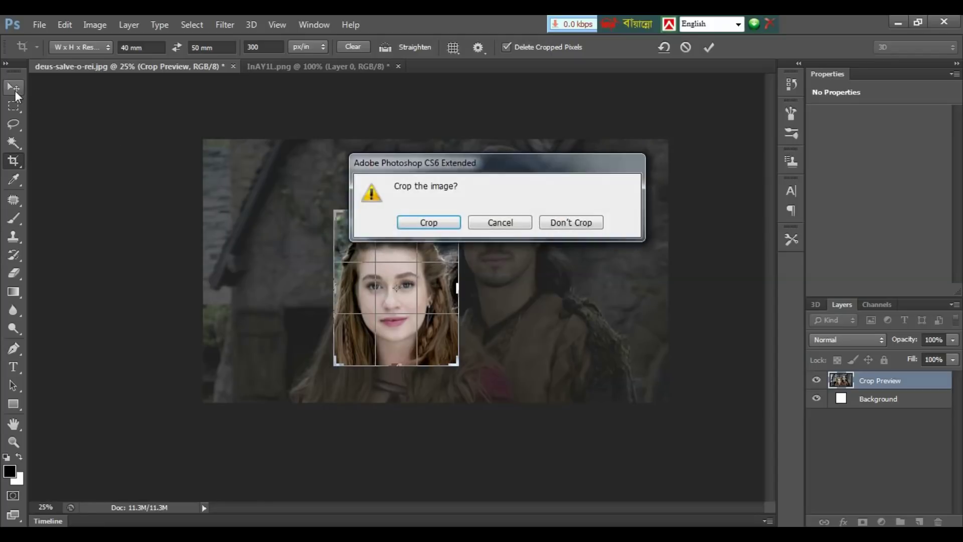
Cancel the 'Crop the image?' prompt so the photo stays uncropped.
{"action": "left_click", "coordinate": [487, 223]}
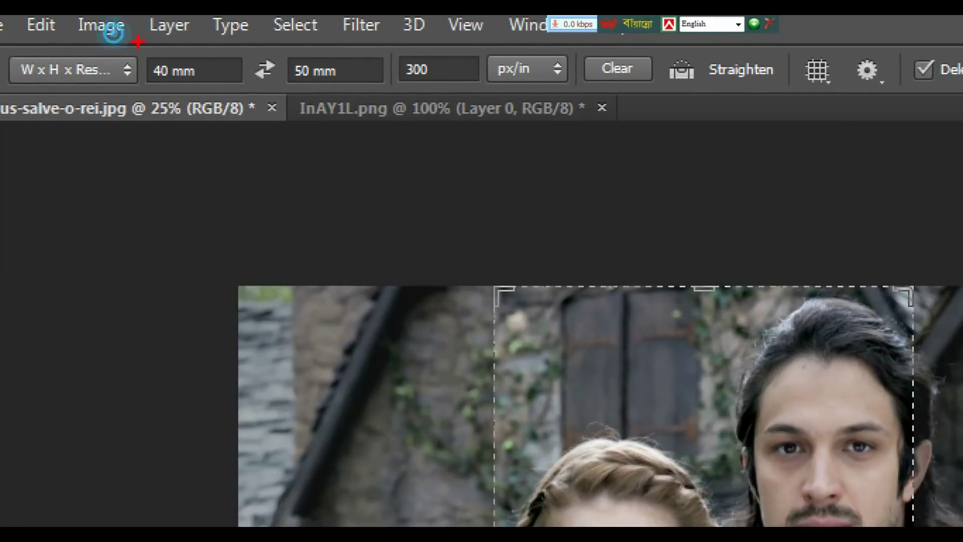
{"action": "mouse_move", "coordinate": [137, 42]}
{"action": "left_mouse_down"}
{"action": "mouse_move", "coordinate": [312, 87]}
{"action": "mouse_move", "coordinate": [481, 88]}
{"action": "left_mouse_up"}
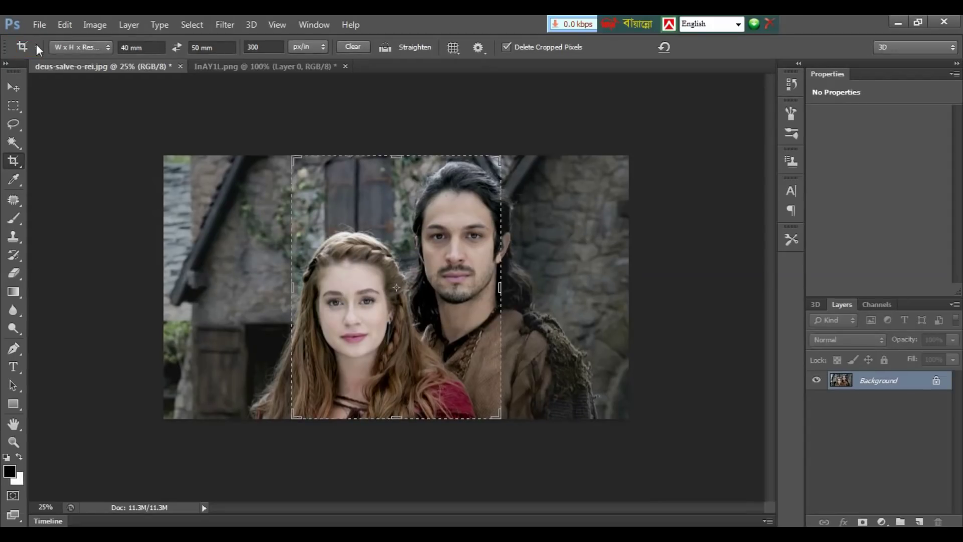
Open the New Tool Preset dialog from the crop preset picker.
{"action": "left_click", "coordinate": [36, 44]}
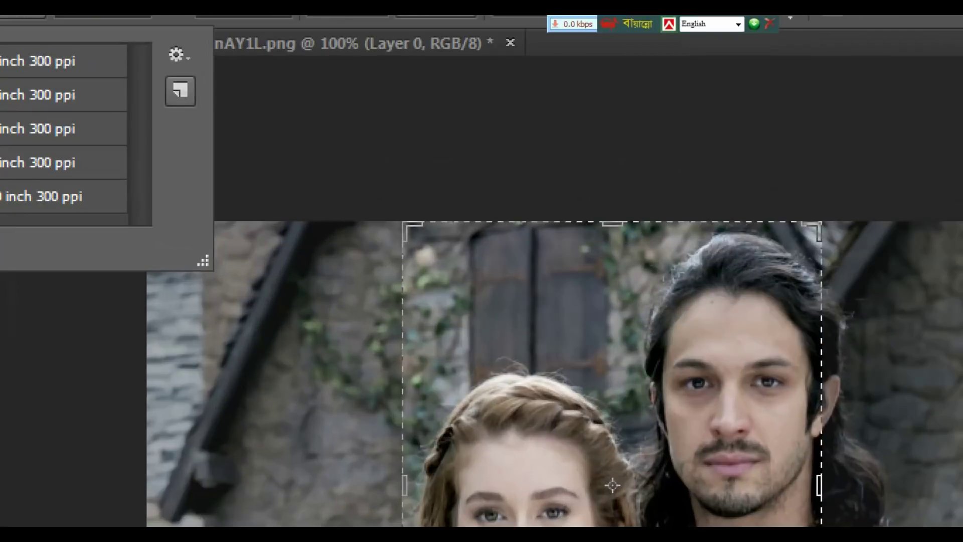
{"action": "left_click", "coordinate": [180, 90]}
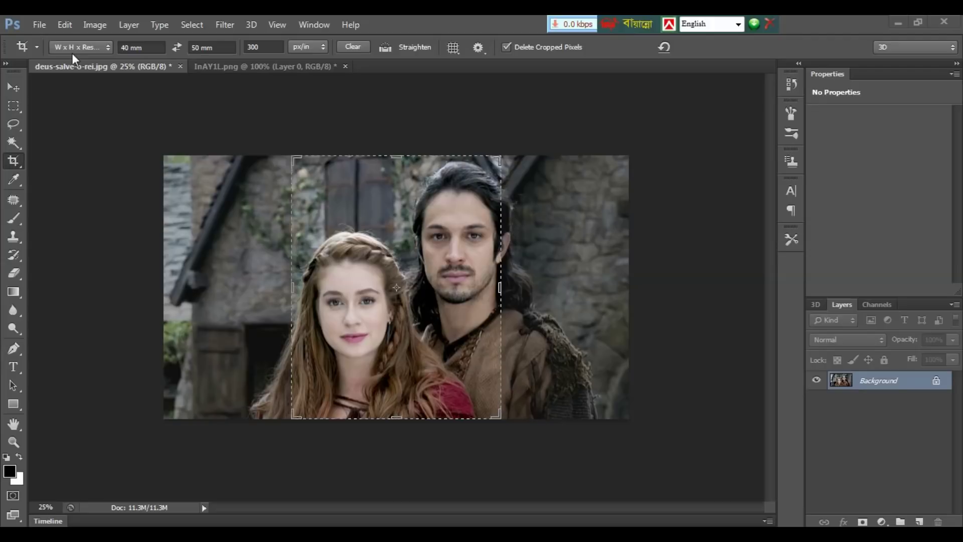
{"action": "left_click", "coordinate": [37, 47]}
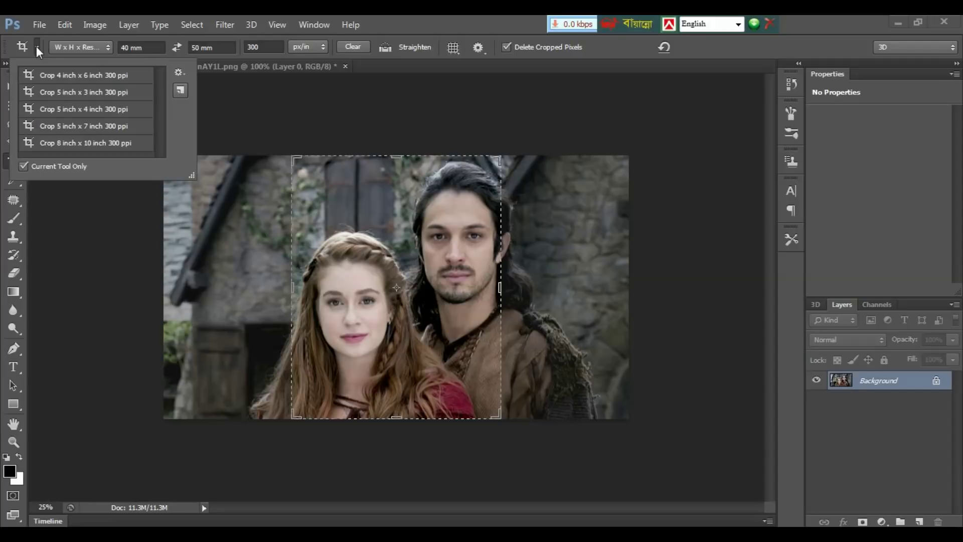
{"action": "left_click", "coordinate": [180, 91]}
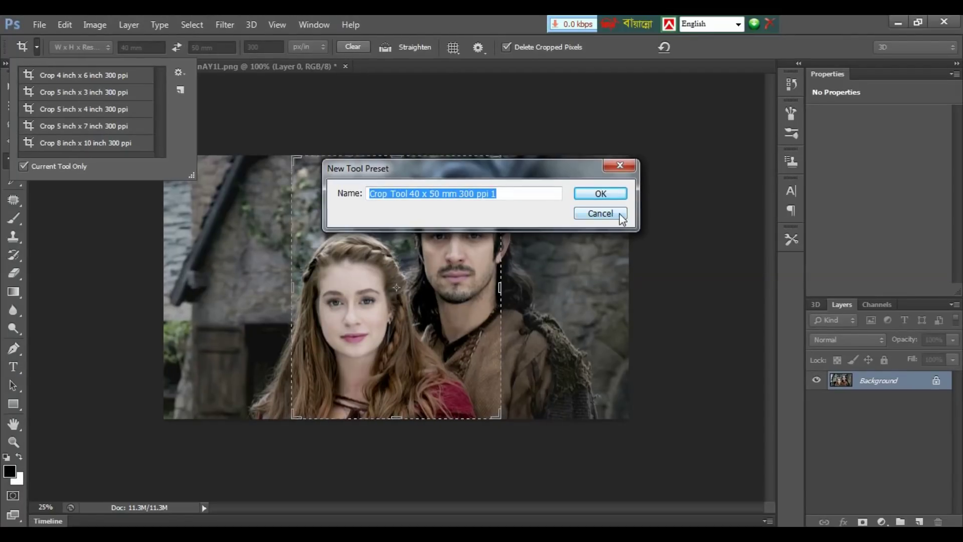
Name the crop preset 'PP', save it, and close the preset list.
{"action": "type", "text": "PP"}
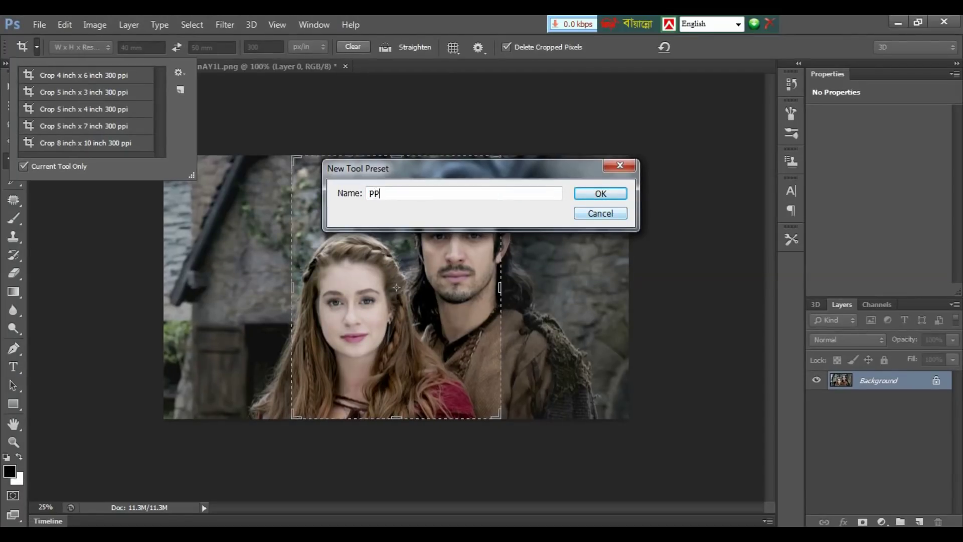
{"action": "left_click", "coordinate": [611, 194]}
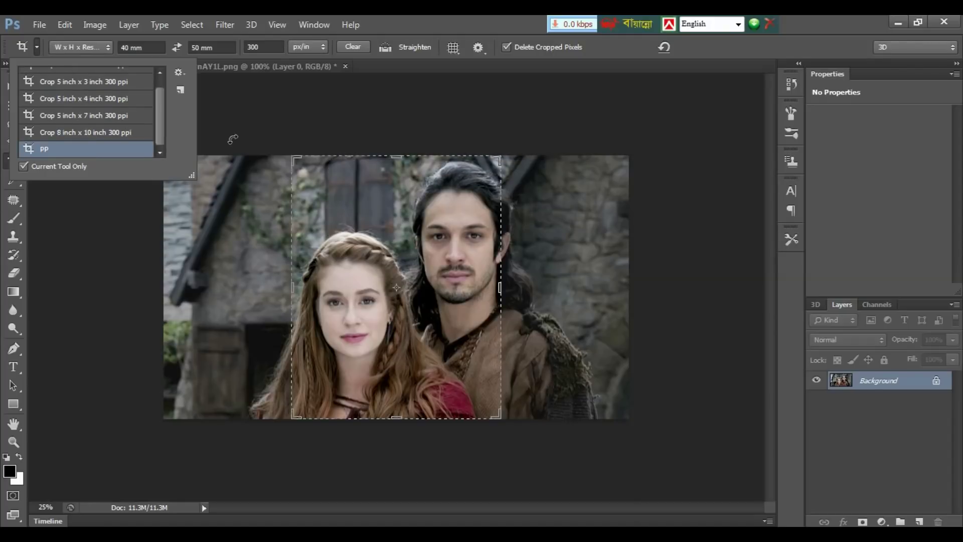
{"action": "left_click", "coordinate": [325, 148]}
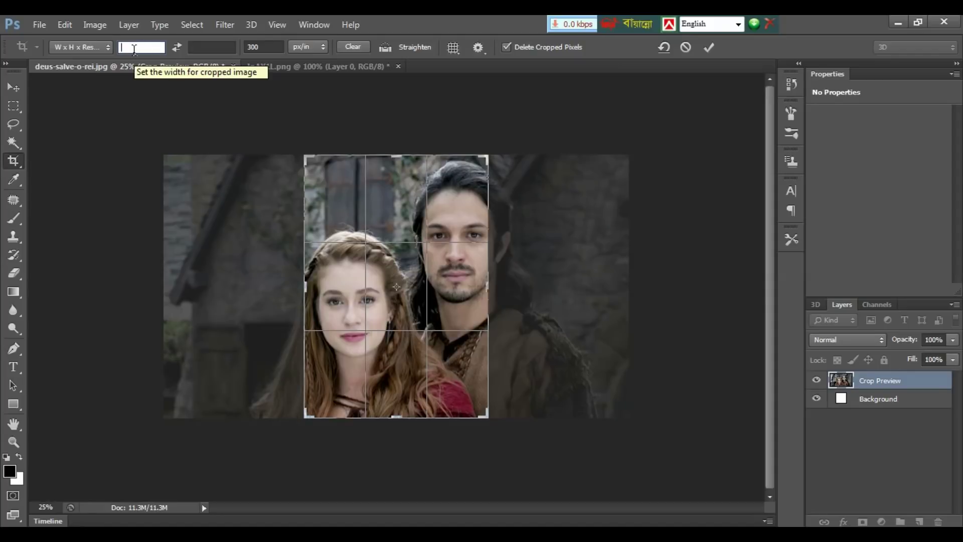
Crop the couple photo to 3.5 in by 5 in at 300 ppi.
{"action": "type", "text": "3.5in"}
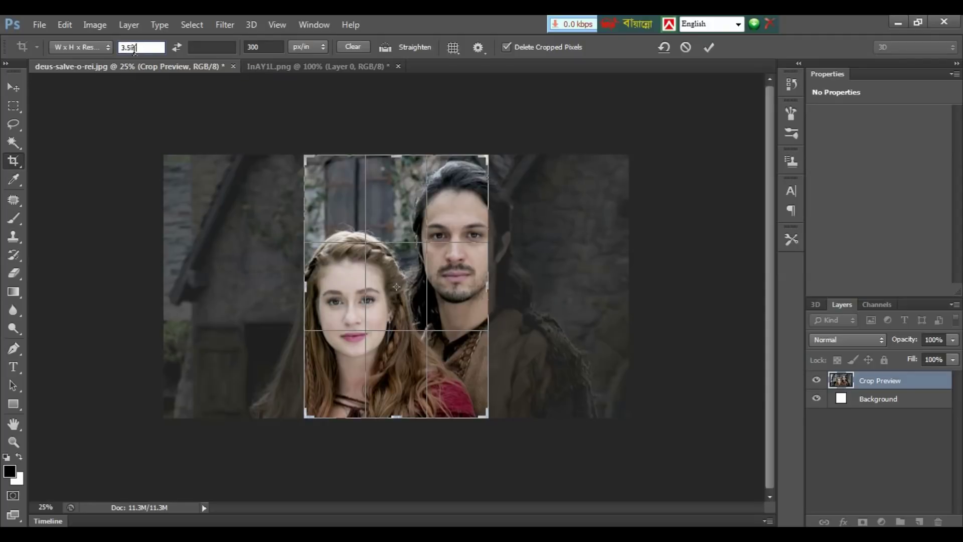
{"action": "left_click", "coordinate": [216, 48]}
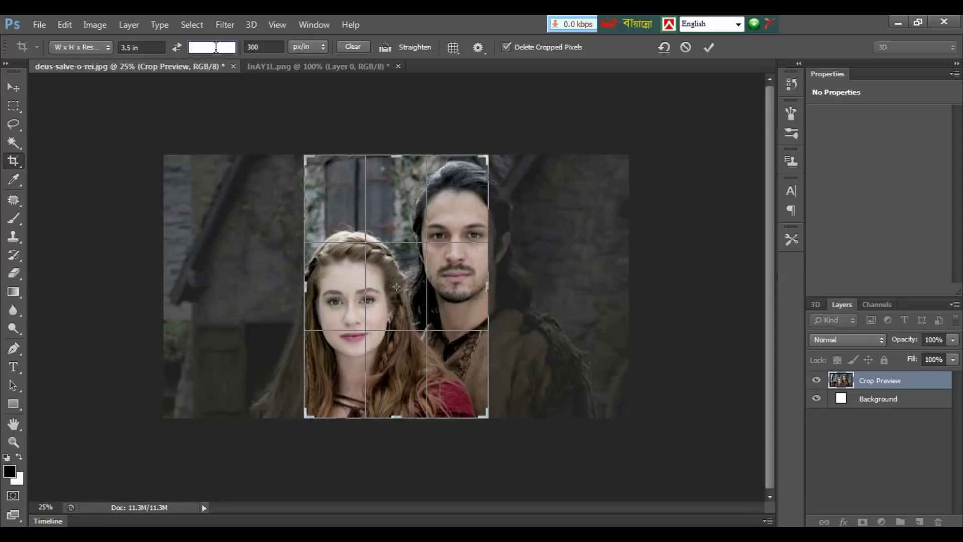
{"action": "type", "text": "5in"}
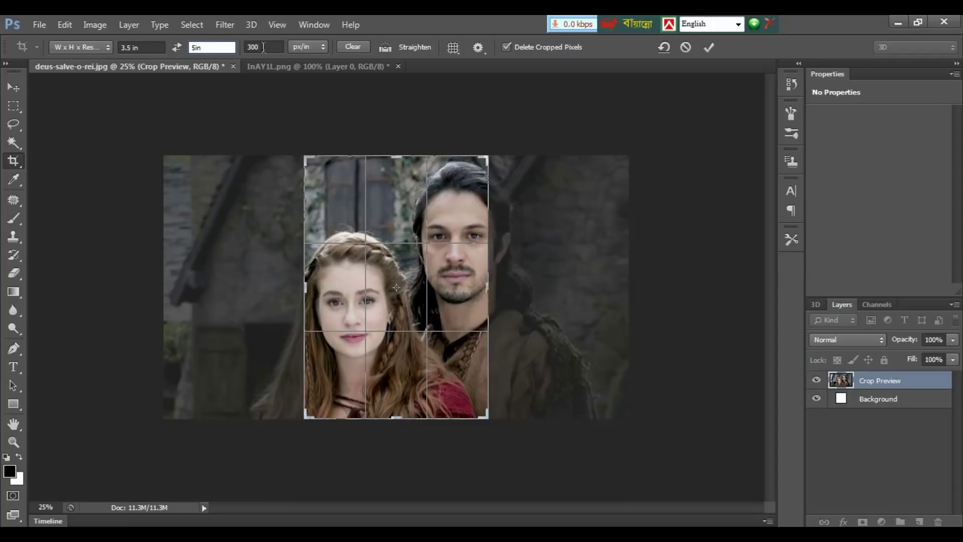
{"action": "left_click", "coordinate": [442, 219]}
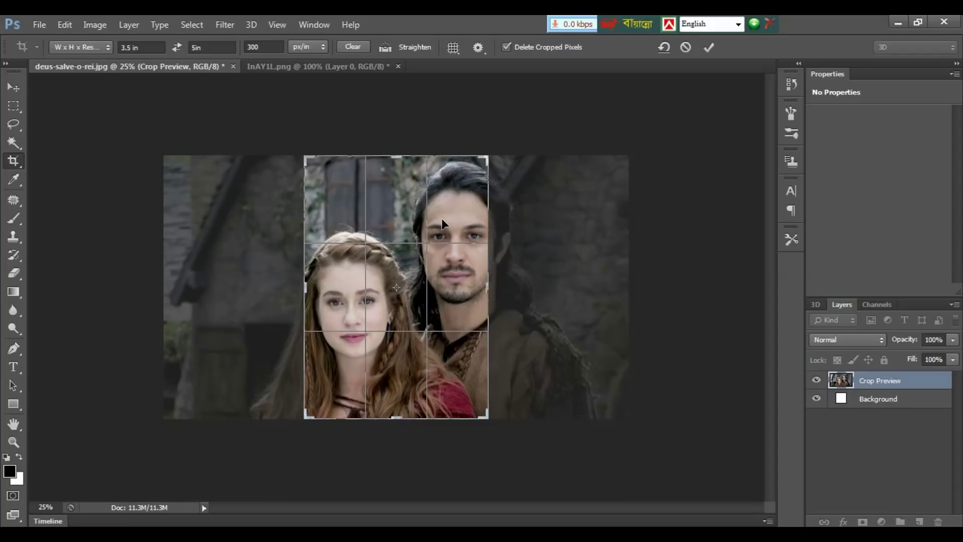
{"action": "left_click", "coordinate": [709, 47]}
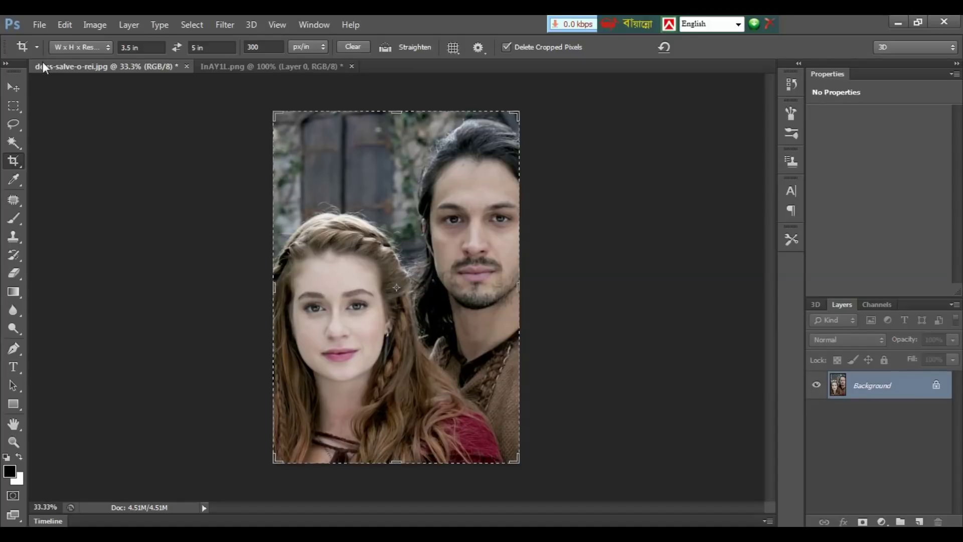
{"action": "left_click", "coordinate": [36, 49]}
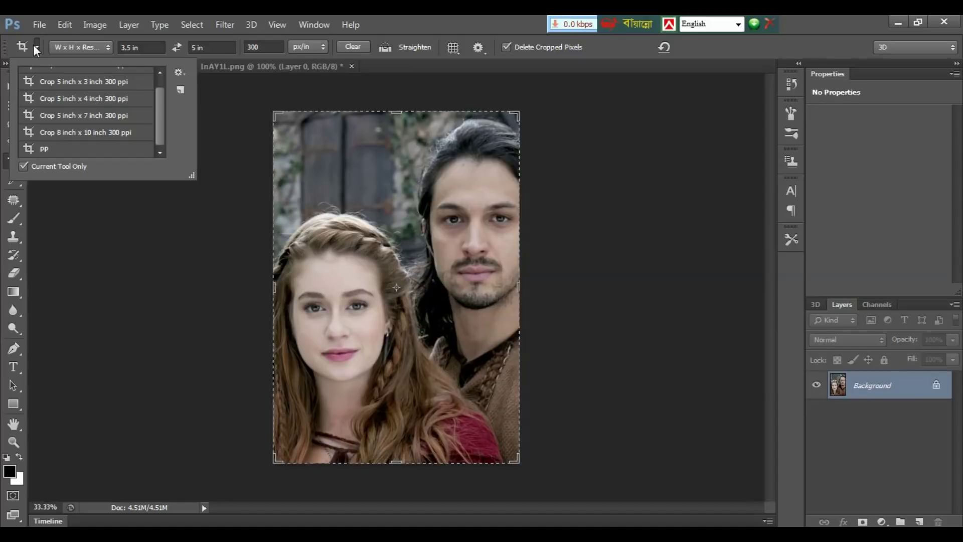
Save the 3.5 × 5 in settings as preset '3R', then cancel and undo the crop.
{"action": "left_click", "coordinate": [180, 91]}
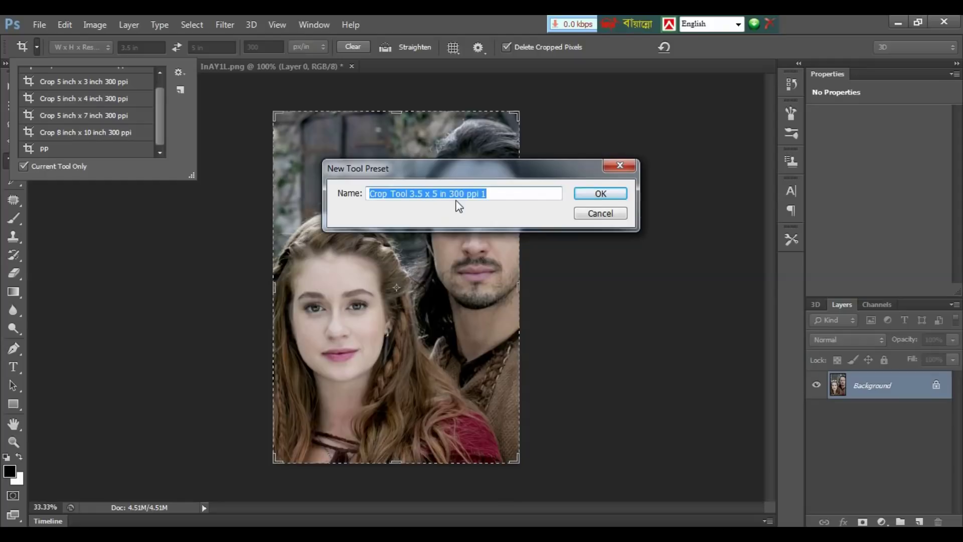
{"action": "type", "text": "3"}
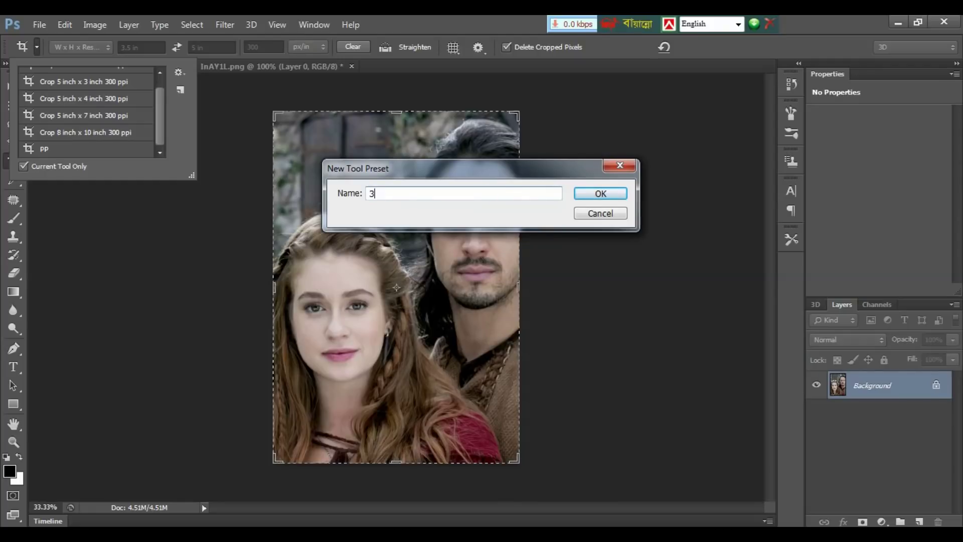
{"action": "type", "text": "R"}
{"action": "left_click", "coordinate": [599, 194]}
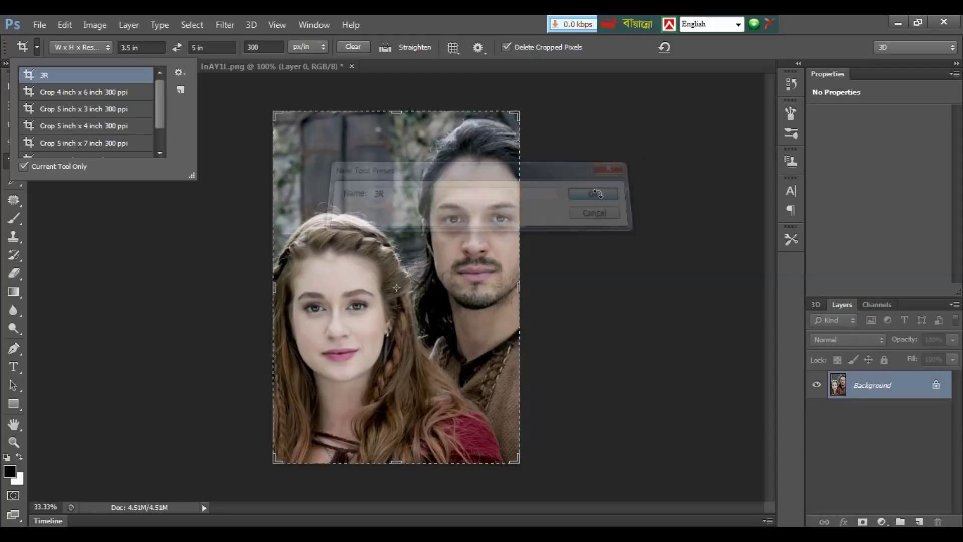
{"action": "left_click", "coordinate": [259, 145]}
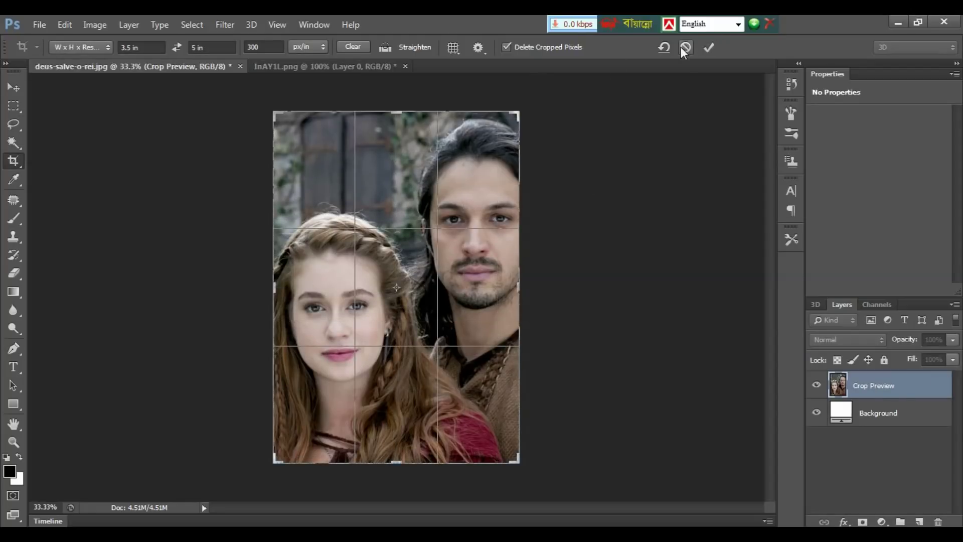
{"action": "left_click", "coordinate": [682, 48]}
{"action": "key", "text": "ctrl+z"}
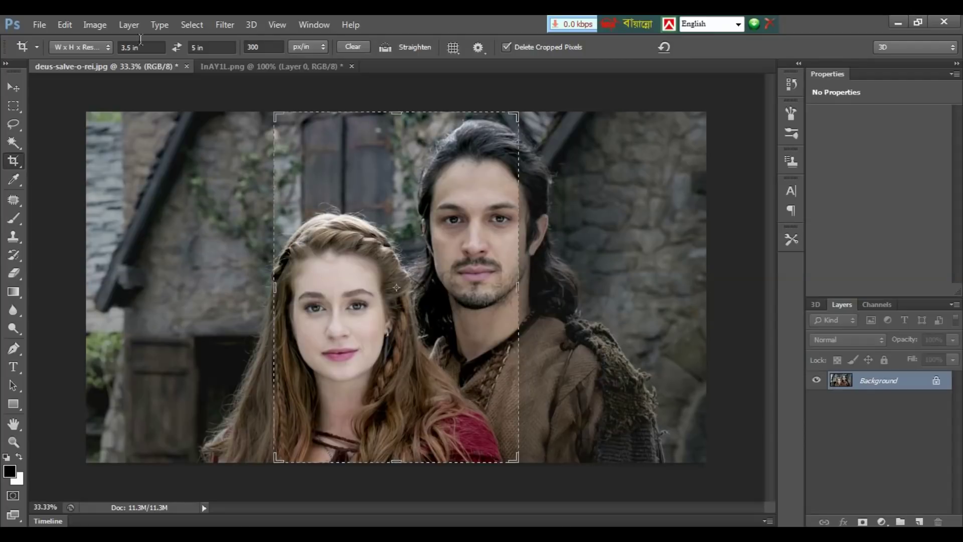
Browse the list of saved crop presets, then close it without choosing one.
{"action": "left_click", "coordinate": [37, 48]}
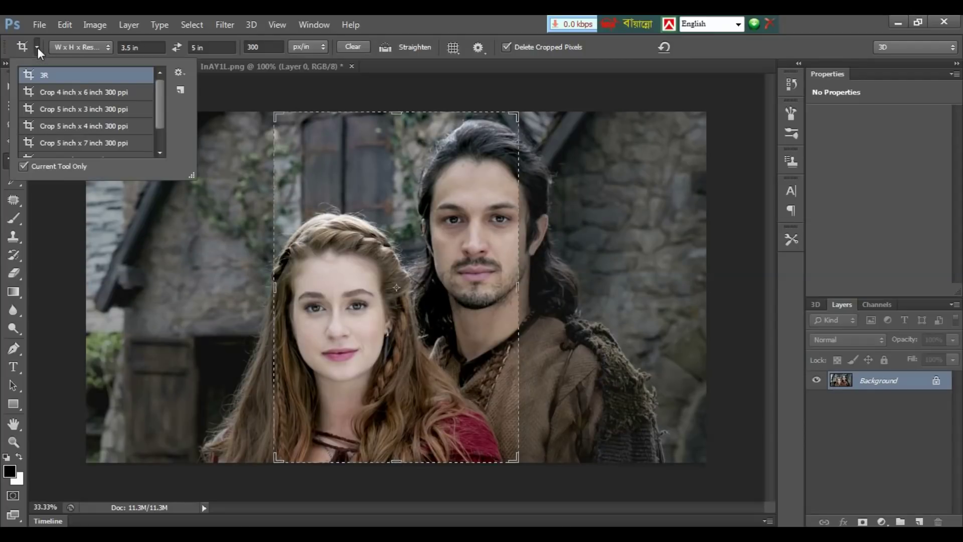
{"action": "scroll", "coordinate": [162, 95], "scroll_direction": "down", "scroll_amount": 2}
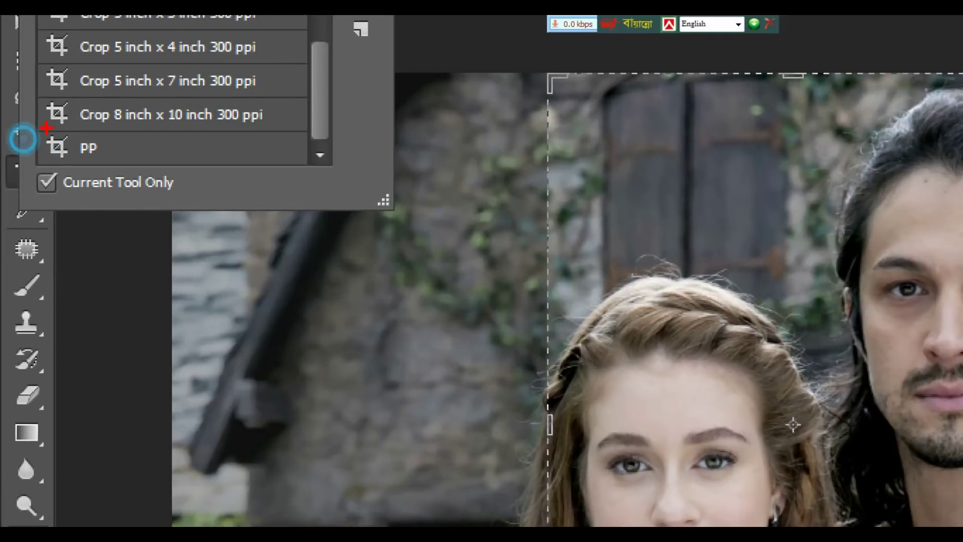
{"action": "left_click_drag", "start_coordinate": [47, 128], "coordinate": [132, 164]}
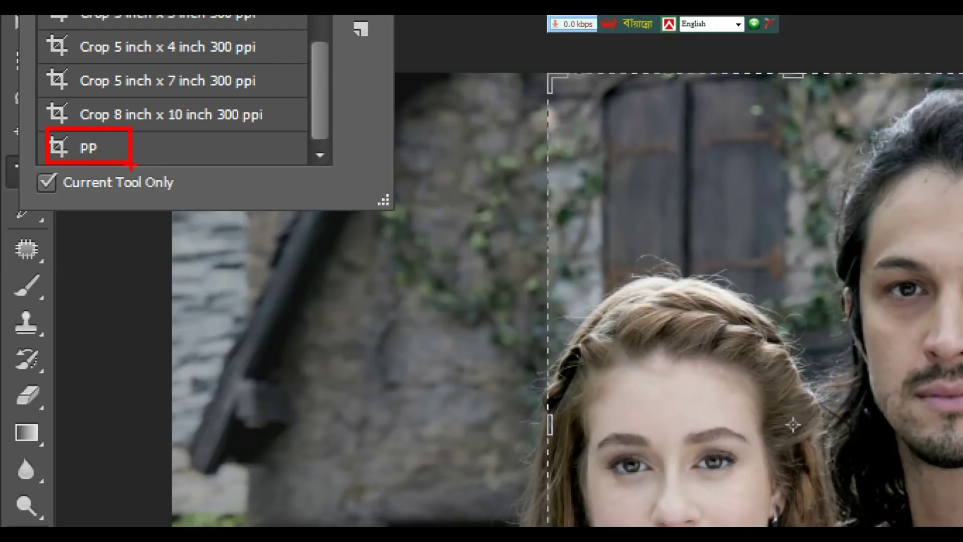
{"action": "left_click", "coordinate": [88, 147]}
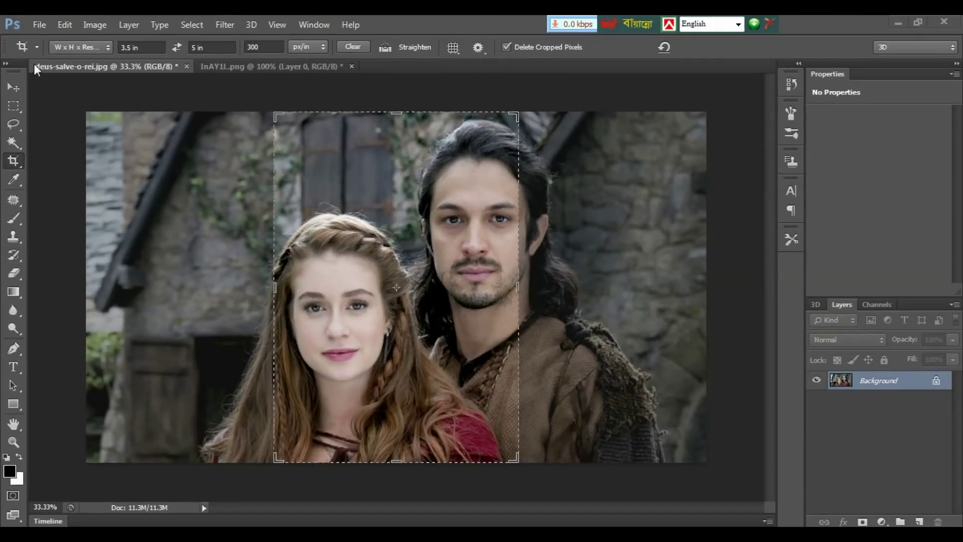
Load the pp preset (40 × 50 mm, 300), tighten the crop box around the couple, then cancel the crop.
{"action": "left_click", "coordinate": [37, 47]}
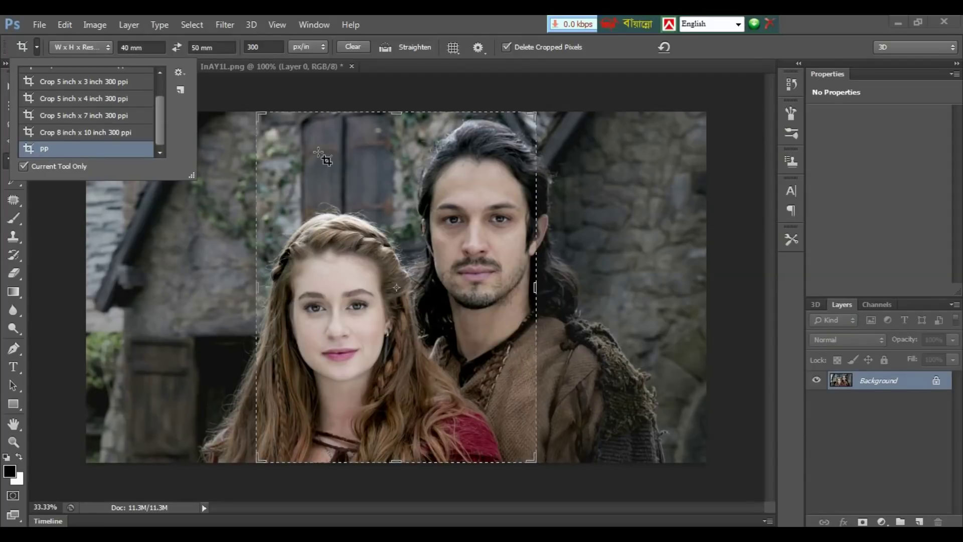
{"action": "left_click", "coordinate": [408, 136]}
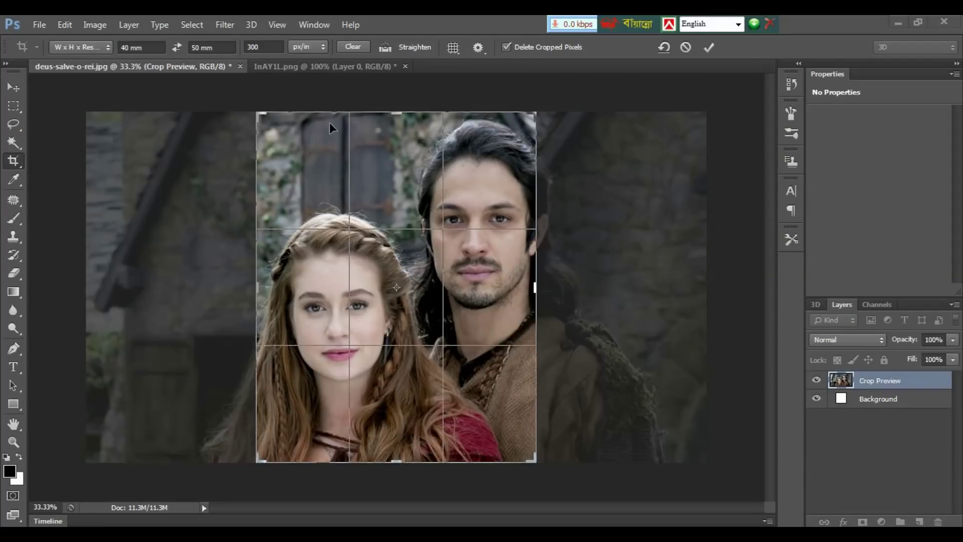
{"action": "left_click_drag", "start_coordinate": [259, 120], "coordinate": [282, 144]}
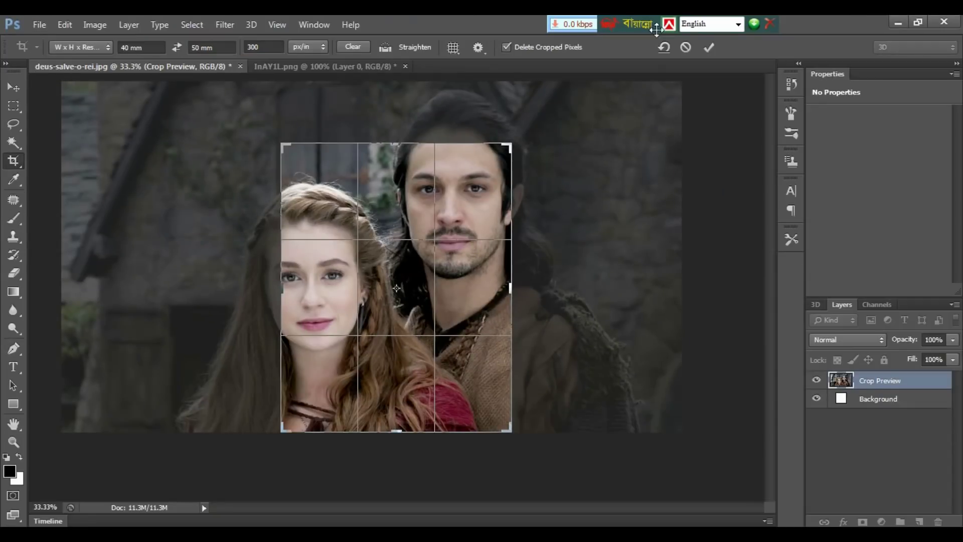
{"action": "left_click", "coordinate": [686, 47]}
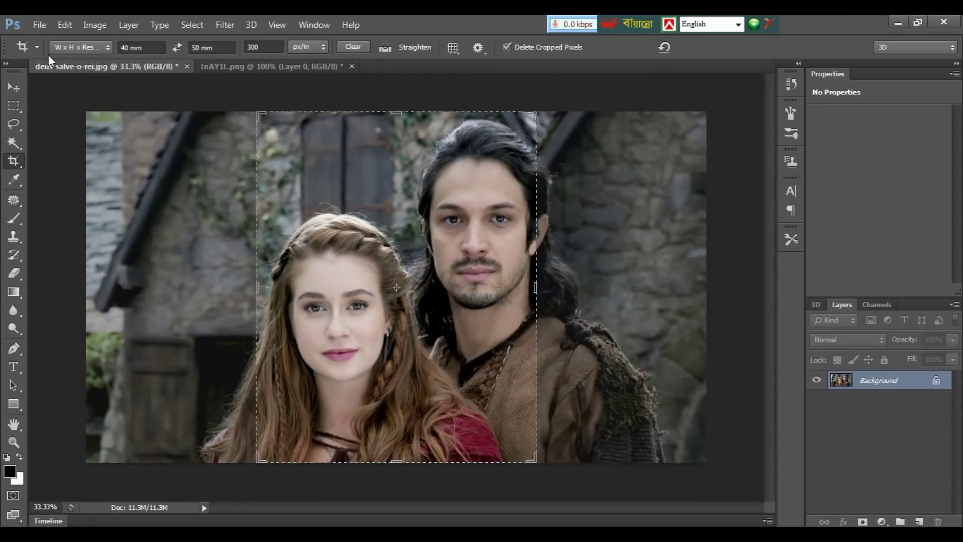
Load the 3R crop preset (3.5 × 5 in, 300), then drop the pending crop and switch to the Move tool.
{"action": "left_click", "coordinate": [37, 47]}
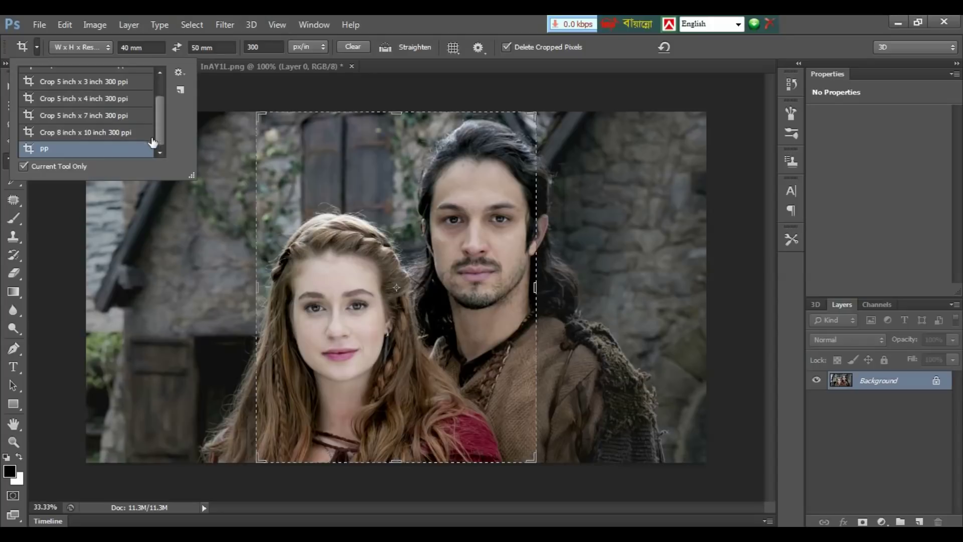
{"action": "left_click_drag", "start_coordinate": [161, 123], "coordinate": [160, 77]}
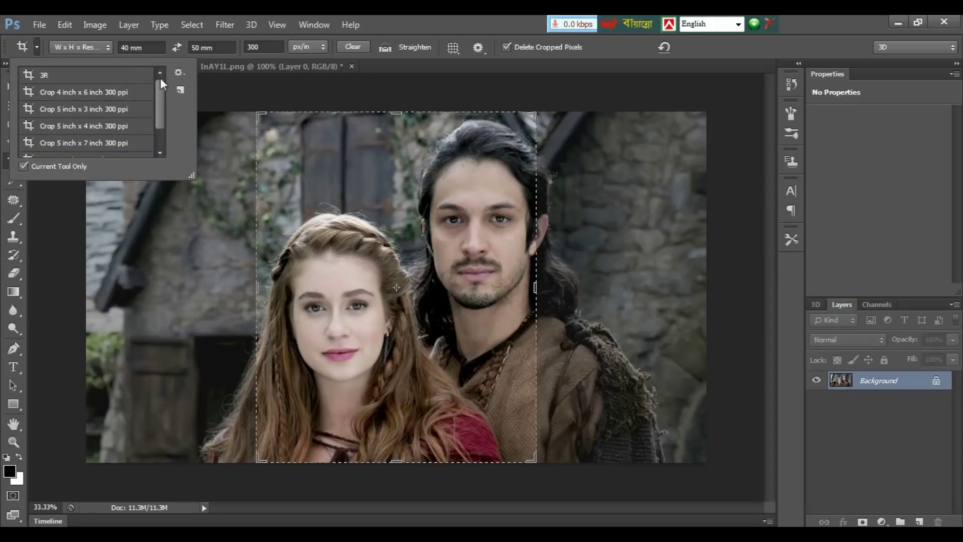
{"action": "left_click", "coordinate": [45, 78]}
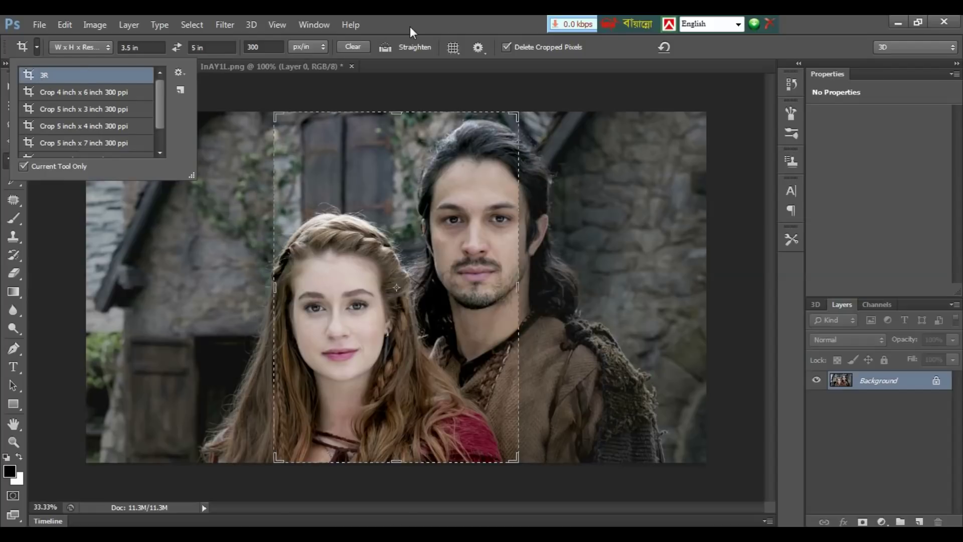
{"action": "left_click", "coordinate": [440, 22]}
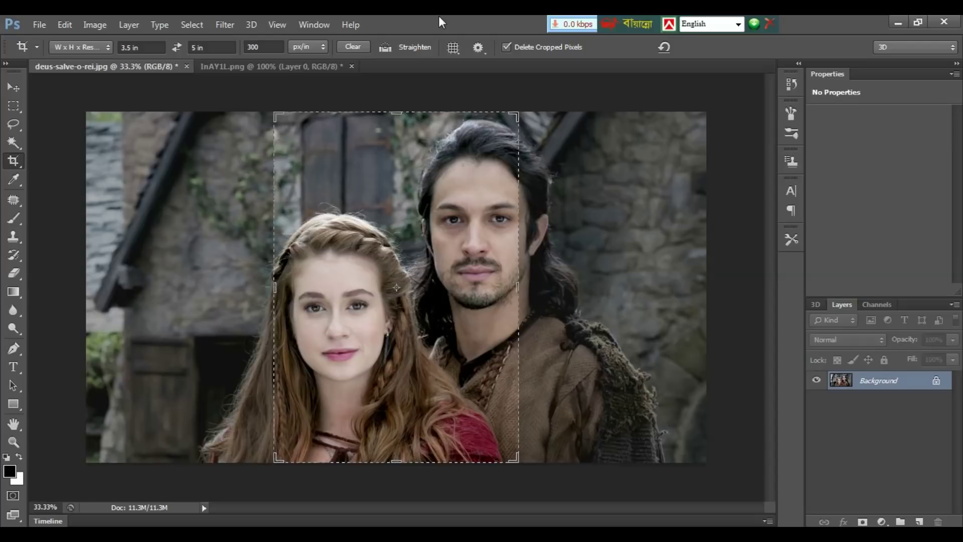
{"action": "key", "text": "Escape"}
{"action": "key", "text": "v"}
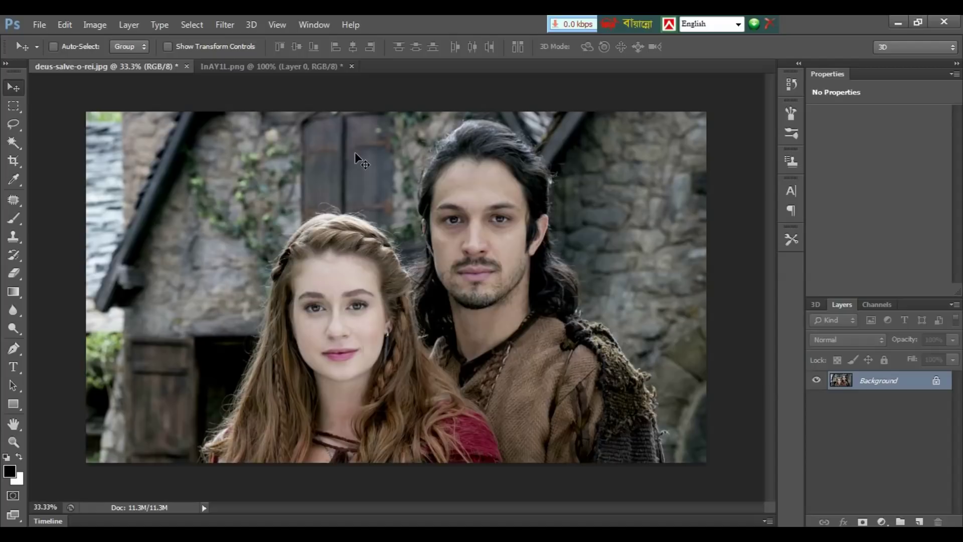
{"action": "left_click", "coordinate": [65, 22]}
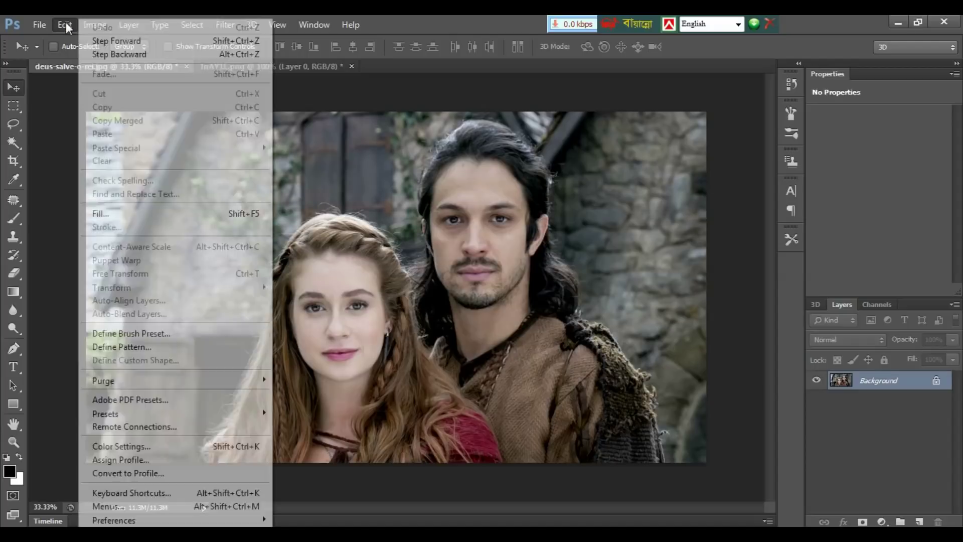
{"action": "left_click", "coordinate": [72, 22]}
{"action": "left_click", "coordinate": [98, 26]}
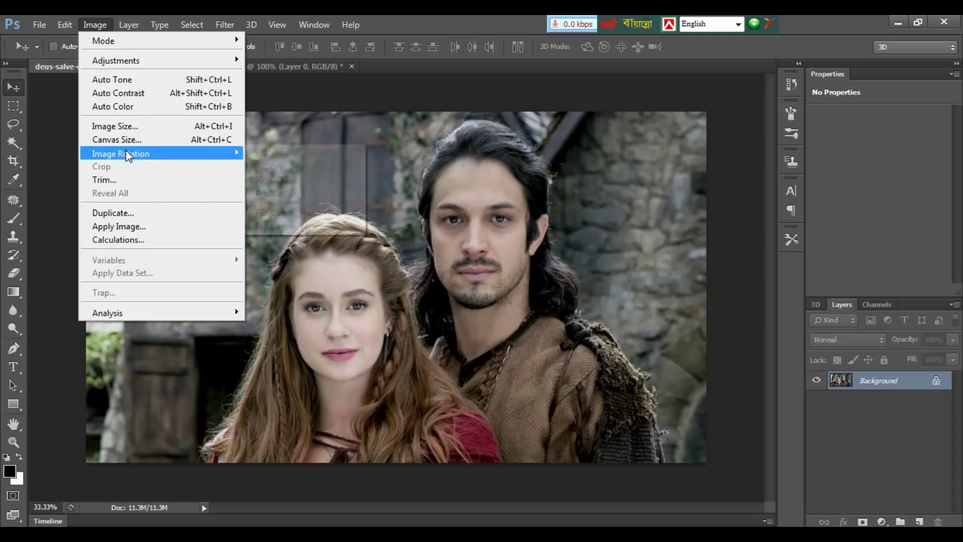
{"action": "mouse_move", "coordinate": [137, 152]}
{"action": "left_click", "coordinate": [280, 170]}
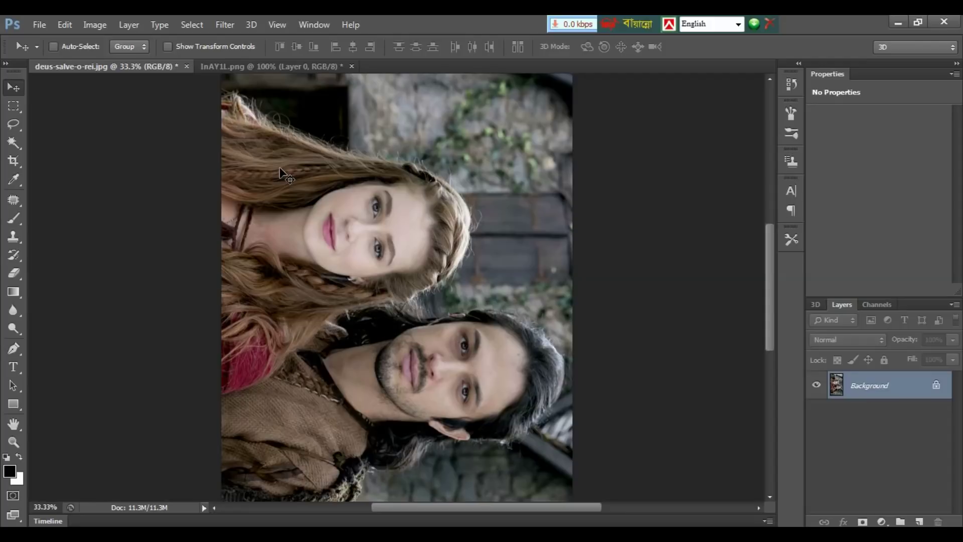
{"action": "left_click", "coordinate": [95, 25]}
{"action": "mouse_move", "coordinate": [133, 151]}
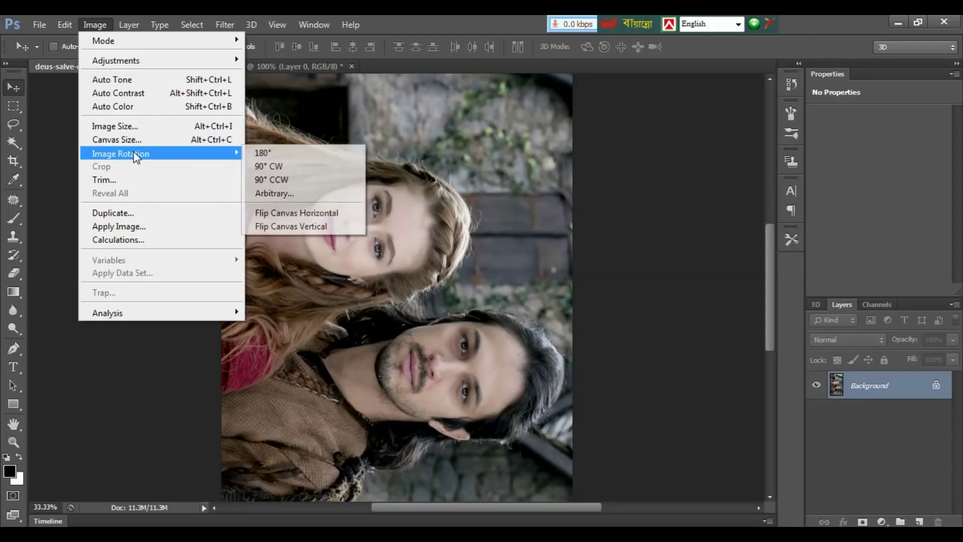
{"action": "left_click", "coordinate": [278, 155]}
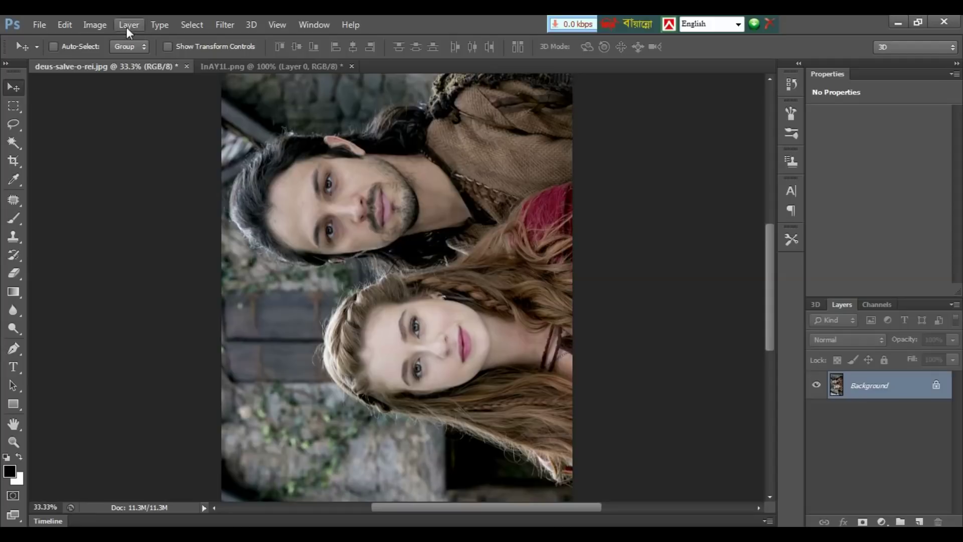
{"action": "left_click", "coordinate": [95, 23]}
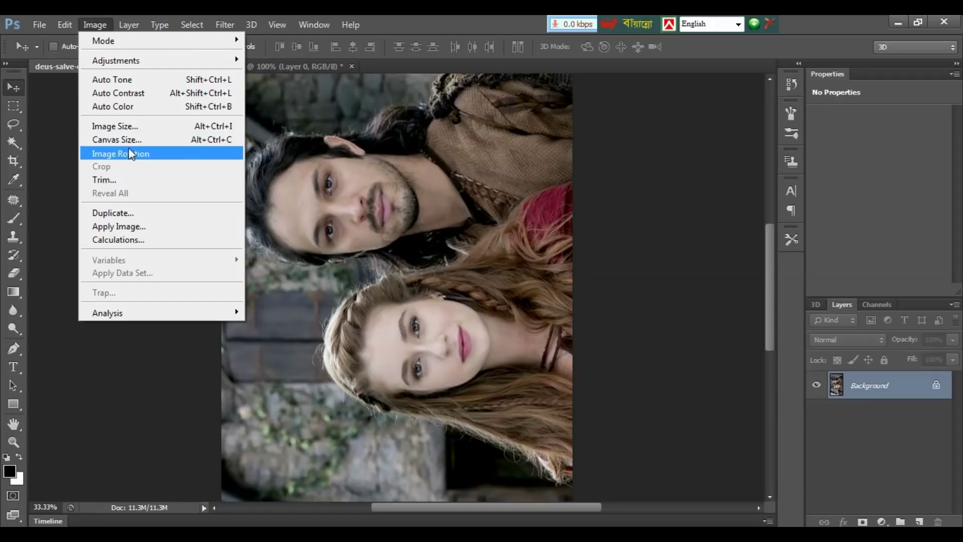
{"action": "mouse_move", "coordinate": [129, 152]}
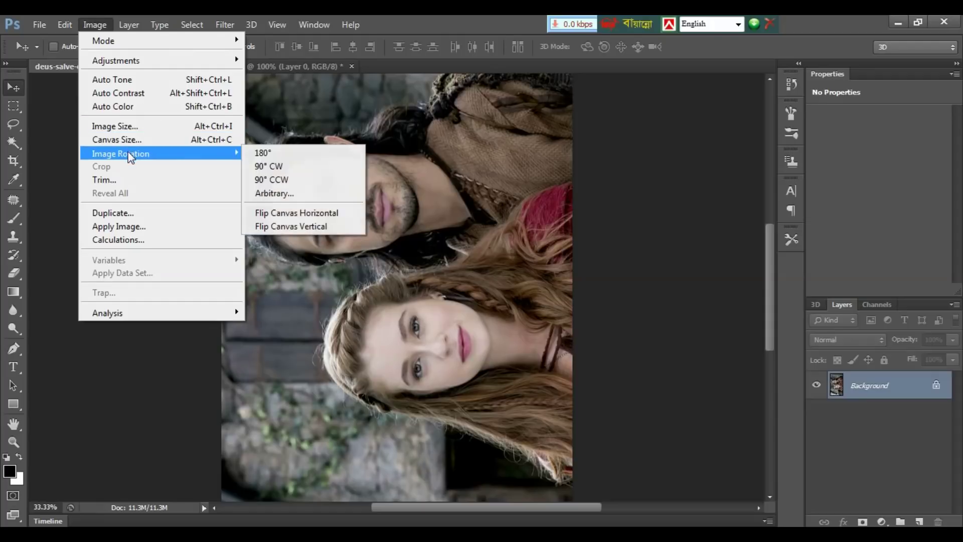
{"action": "left_click", "coordinate": [287, 167]}
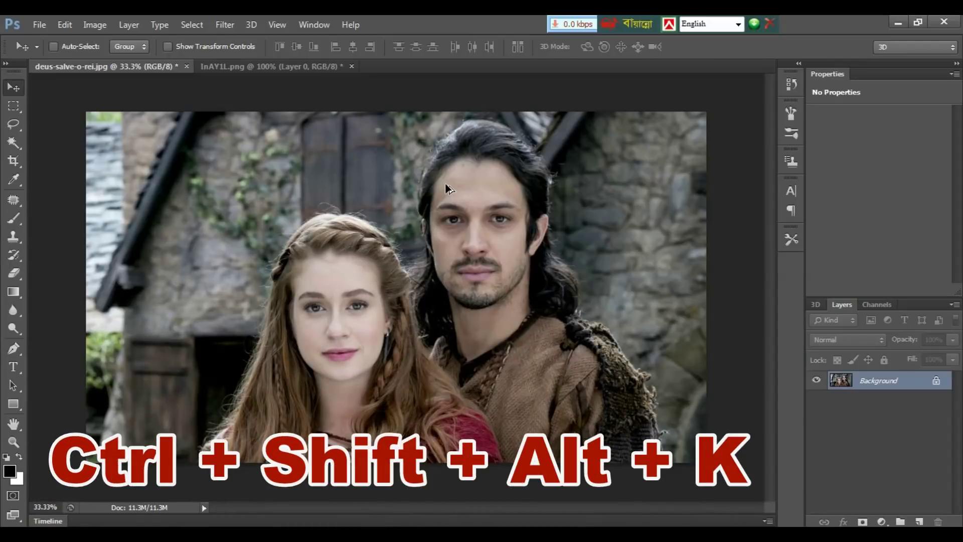
In Keyboard Shortcuts, give Image > Image Rotation > 90° CW the shortcut Ctrl+R and save.
{"action": "key", "text": "ctrl+shift+alt+k"}
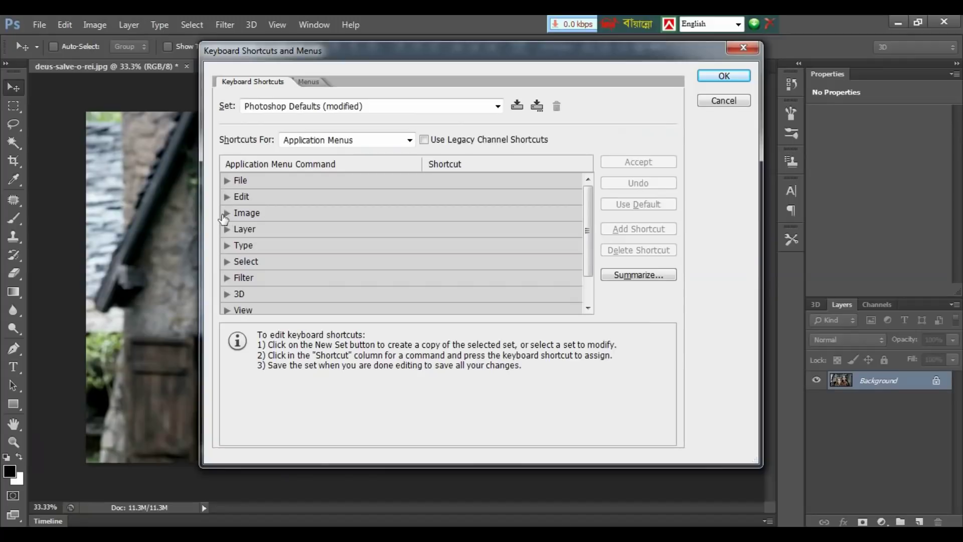
{"action": "left_click", "coordinate": [227, 211]}
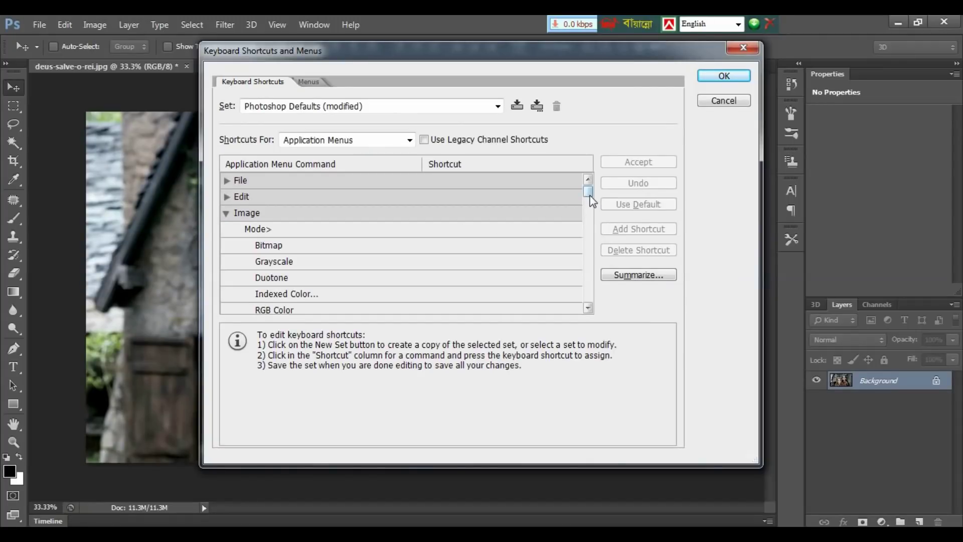
{"action": "left_click_drag", "start_coordinate": [591, 197], "coordinate": [596, 256]}
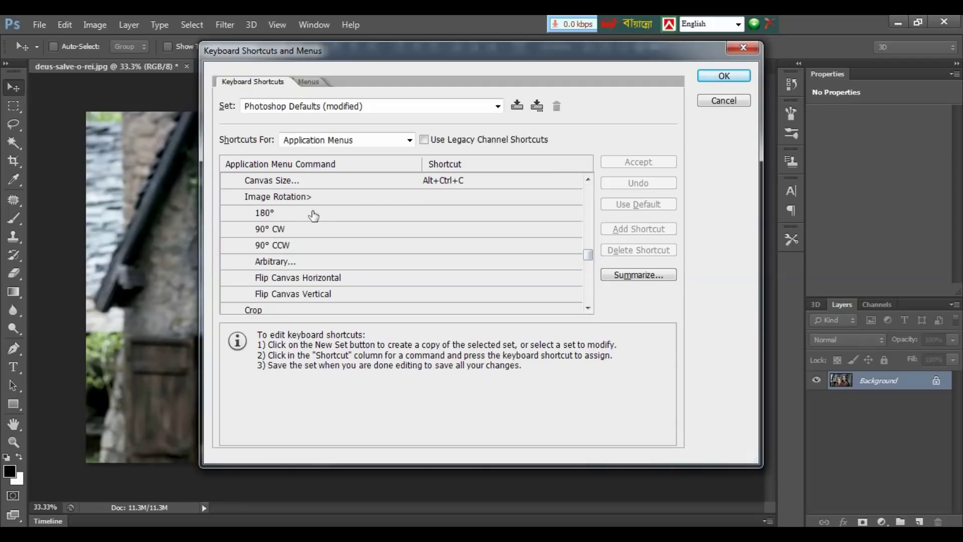
{"action": "left_click", "coordinate": [402, 234]}
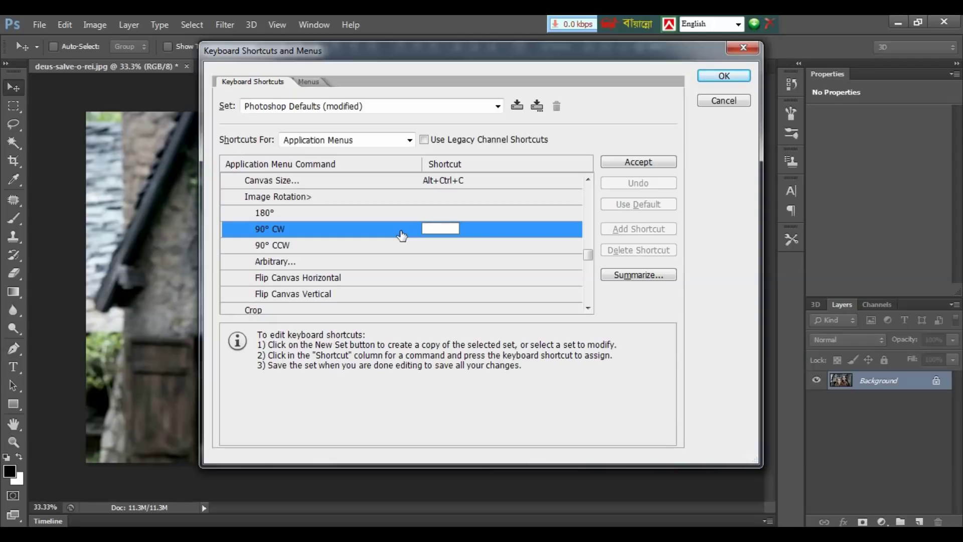
{"action": "key", "text": "ctrl+r"}
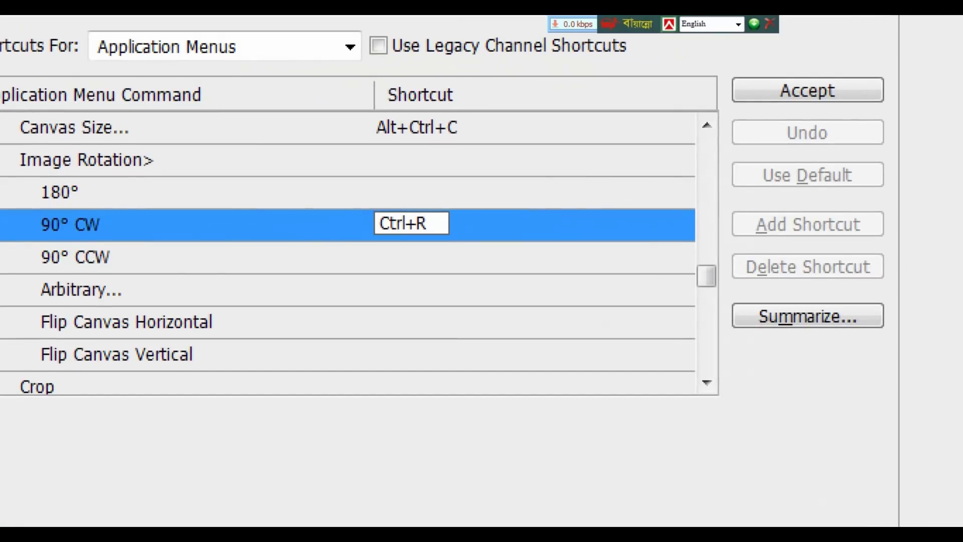
{"action": "left_click_drag", "start_coordinate": [351, 193], "coordinate": [471, 247]}
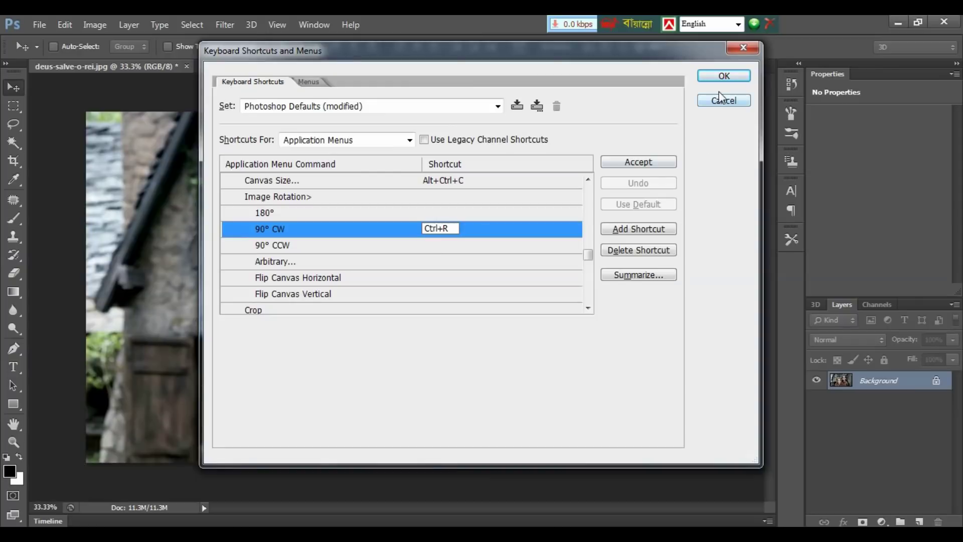
{"action": "left_click", "coordinate": [723, 78]}
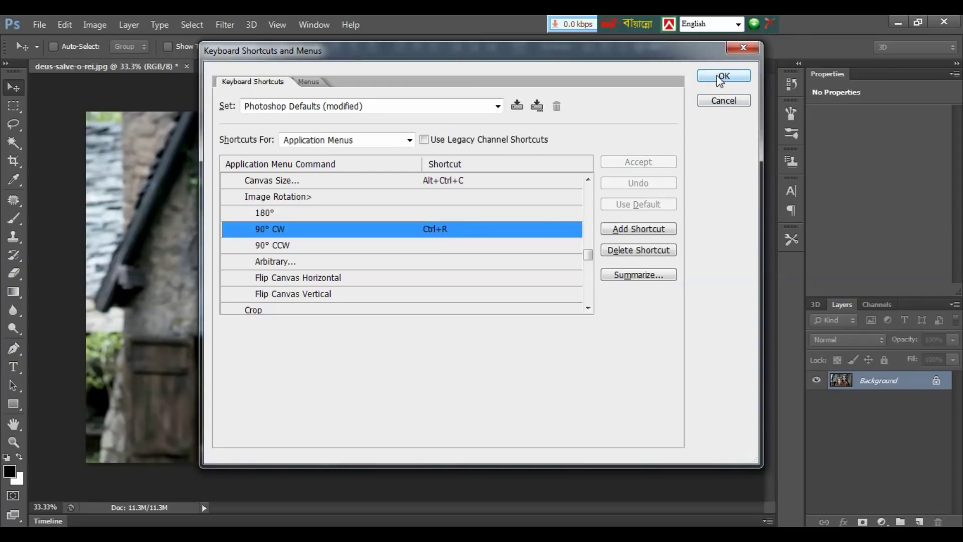
{"action": "left_click", "coordinate": [722, 76]}
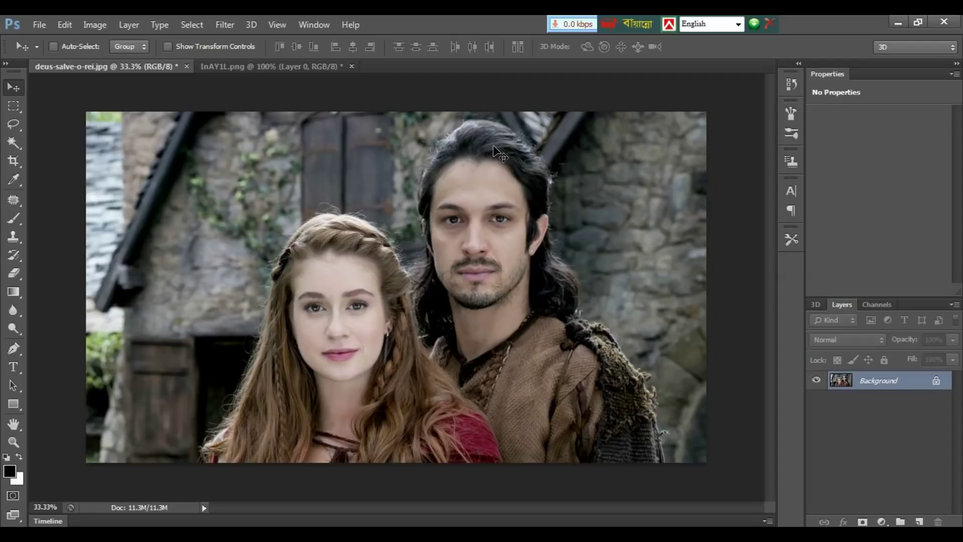
{"action": "key", "text": "alt+i"}
{"action": "key", "text": "g"}
{"action": "key", "text": "9"}
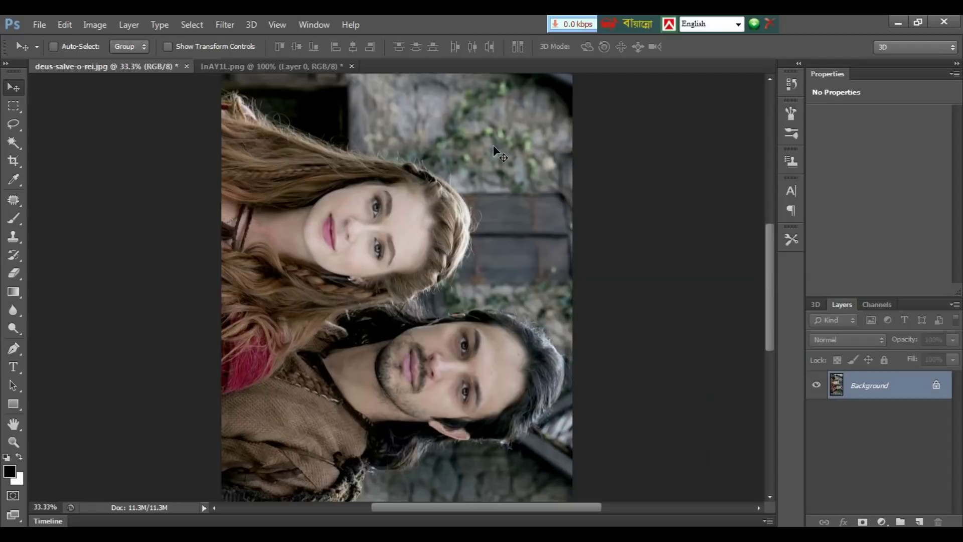
{"action": "key", "text": "alt+i"}
{"action": "key", "text": "g"}
{"action": "key", "text": "9"}
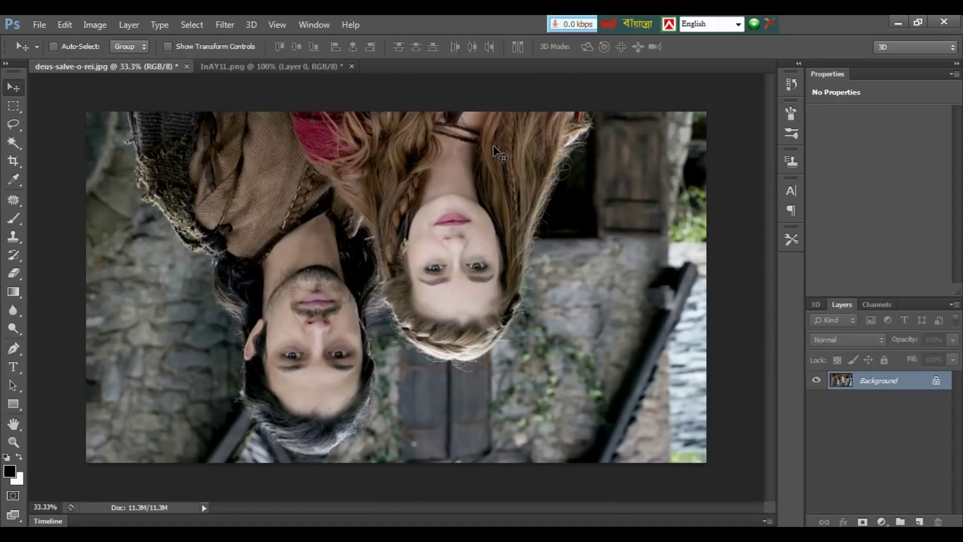
{"action": "key", "text": "alt+i"}
{"action": "key", "text": "g"}
{"action": "key", "text": "9"}
{"action": "key", "text": "alt+i"}
{"action": "key", "text": "g"}
{"action": "key", "text": "9"}
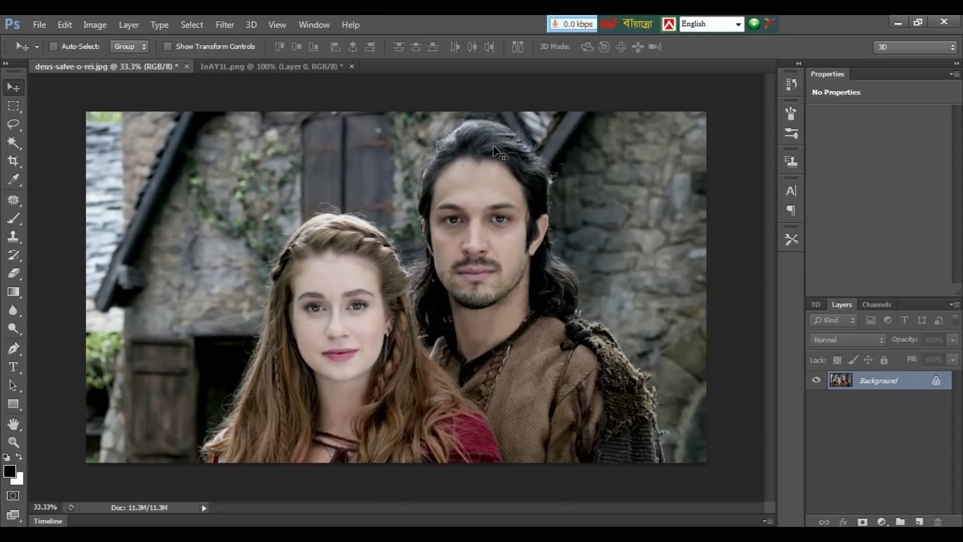
{"action": "key", "text": "alt+shift+ctrl+k"}
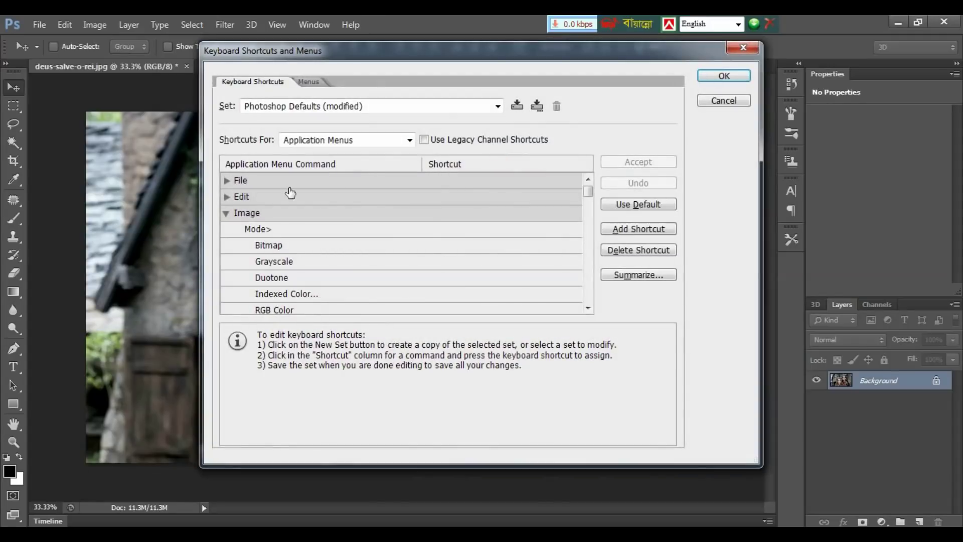
{"action": "left_click", "coordinate": [227, 213]}
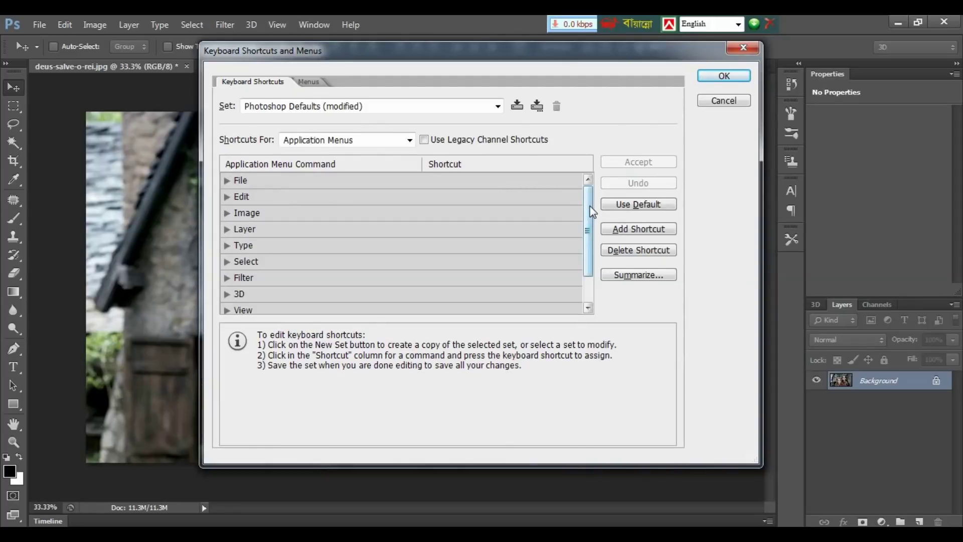
{"action": "mouse_move", "coordinate": [588, 206]}
{"action": "left_mouse_down"}
{"action": "mouse_move", "coordinate": [597, 296]}
{"action": "mouse_move", "coordinate": [588, 223]}
{"action": "left_mouse_up"}
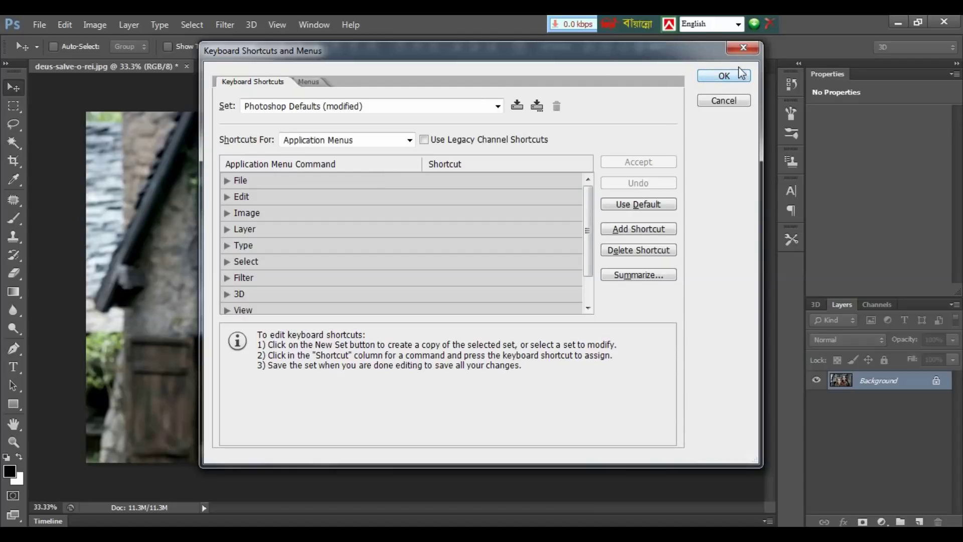
{"action": "left_click", "coordinate": [724, 75]}
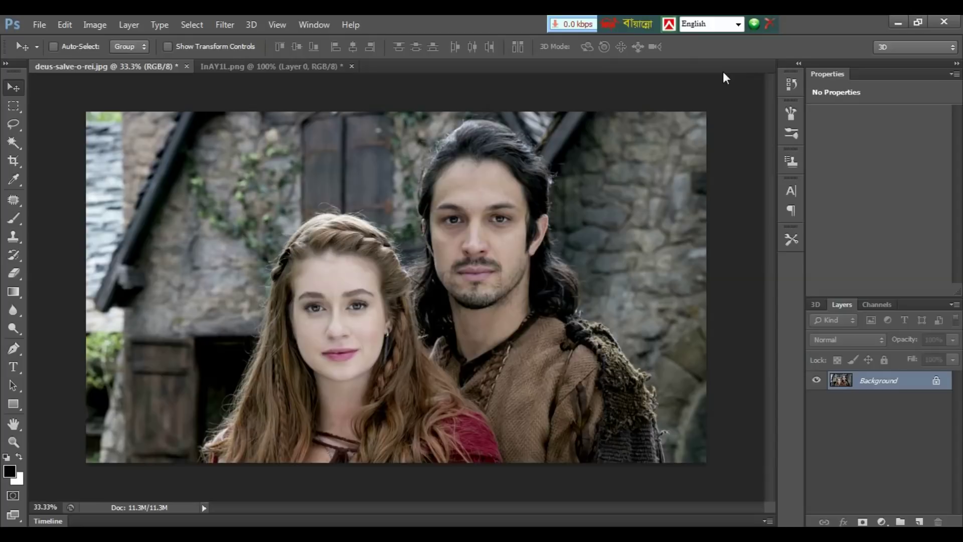